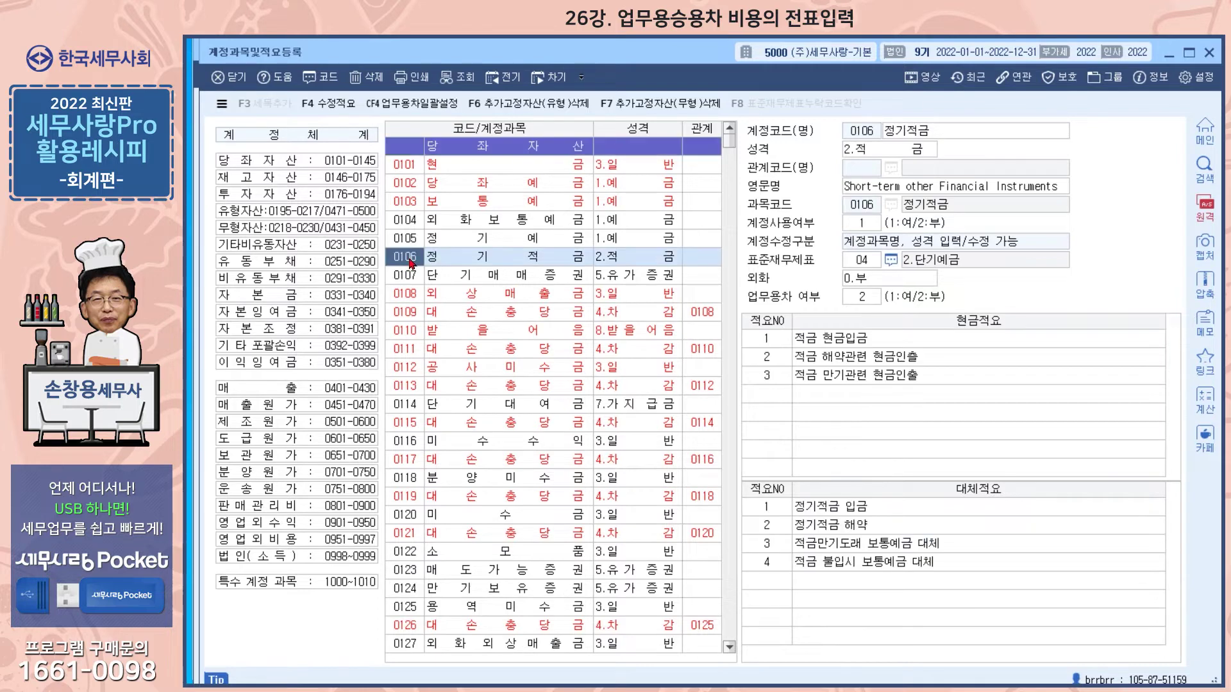
Look up accounts 0817 and 0822 and view the bulk setting for business-vehicle related accounts (업무용승용차 관련계정) without applying it
{"action": "type", "text": "0817"}
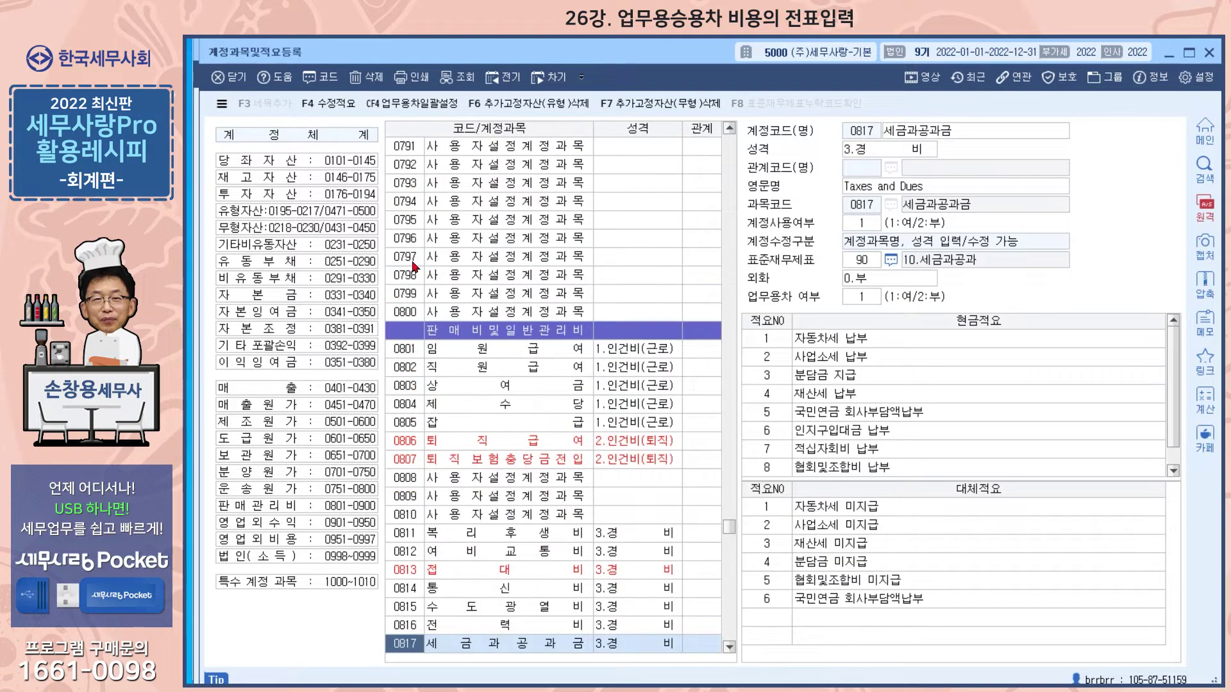
{"action": "scroll", "coordinate": [525, 459], "scroll_direction": "down", "scroll_amount": 5}
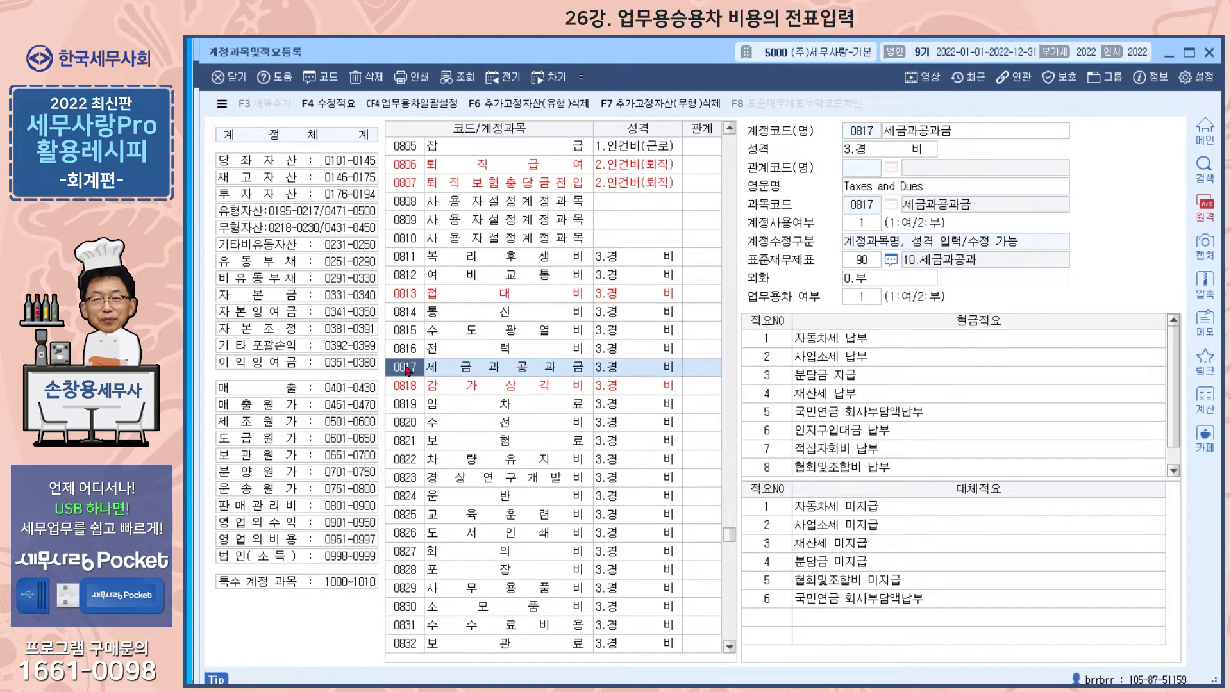
{"action": "type", "text": "0822"}
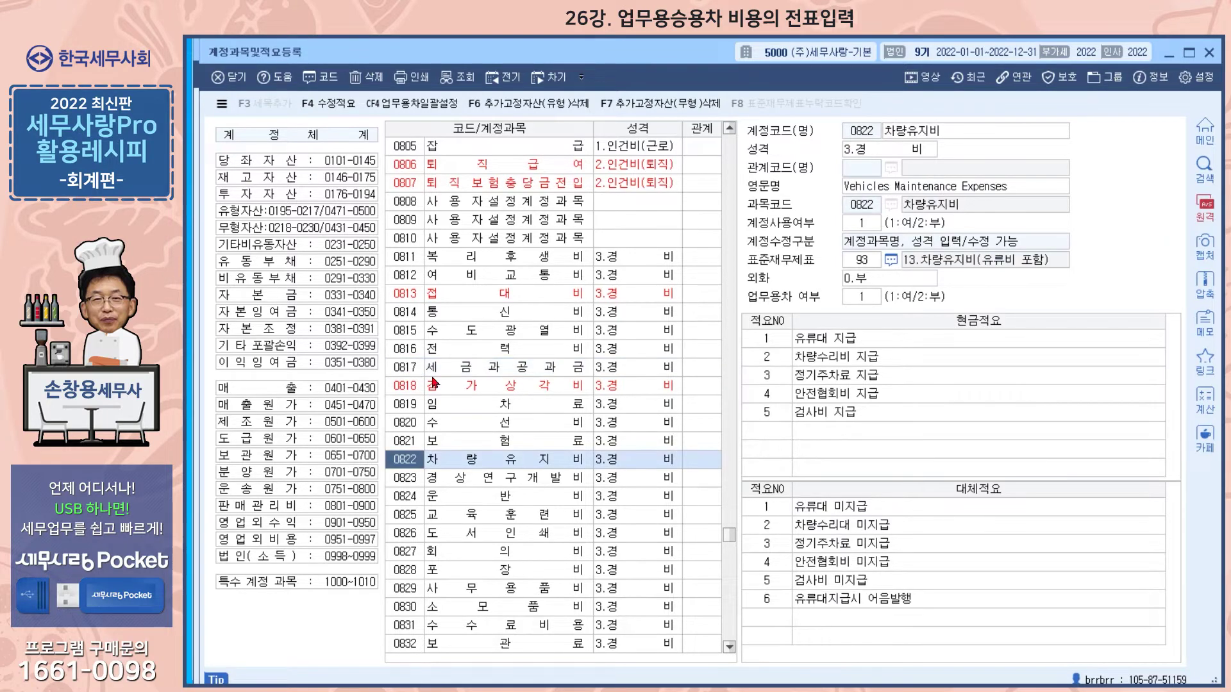
{"action": "scroll", "coordinate": [433, 382], "scroll_direction": "down", "scroll_amount": 3}
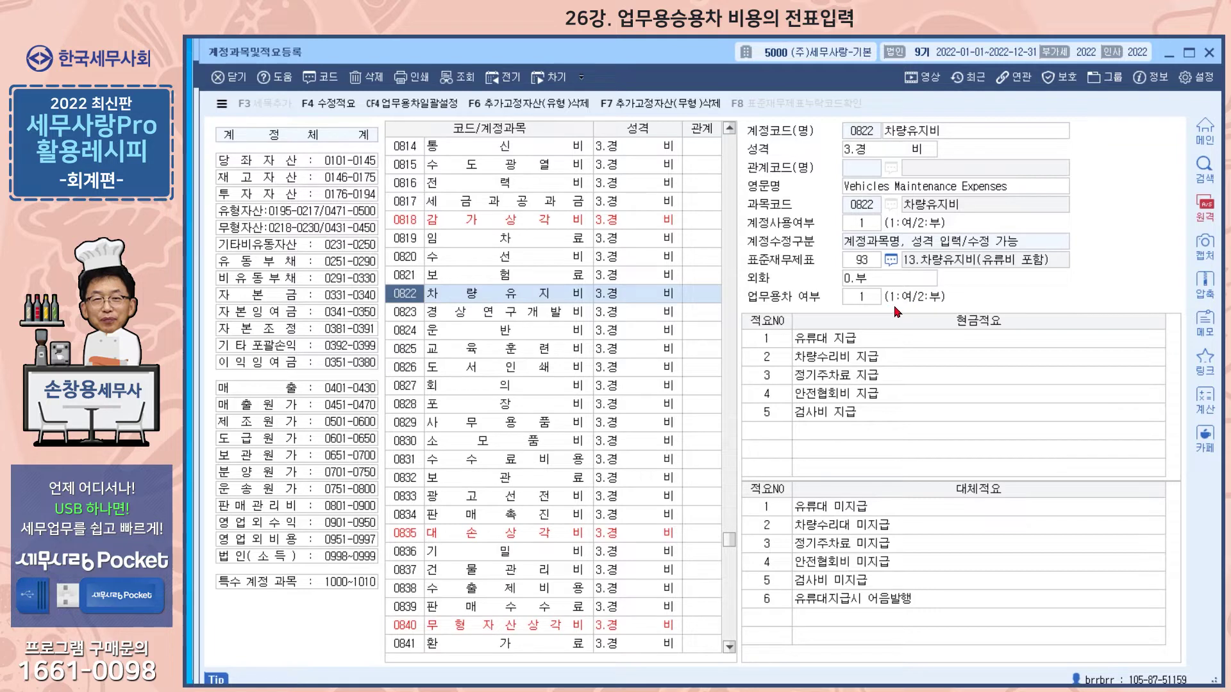
{"action": "left_click", "coordinate": [415, 110]}
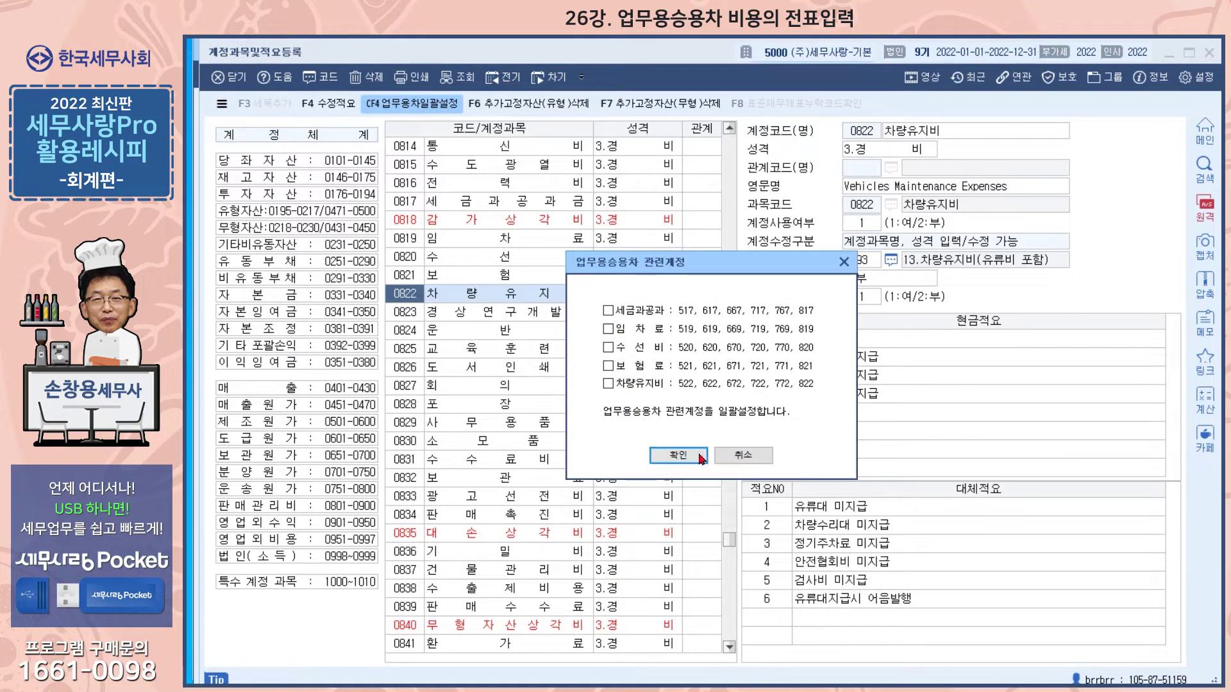
{"action": "left_click", "coordinate": [745, 462]}
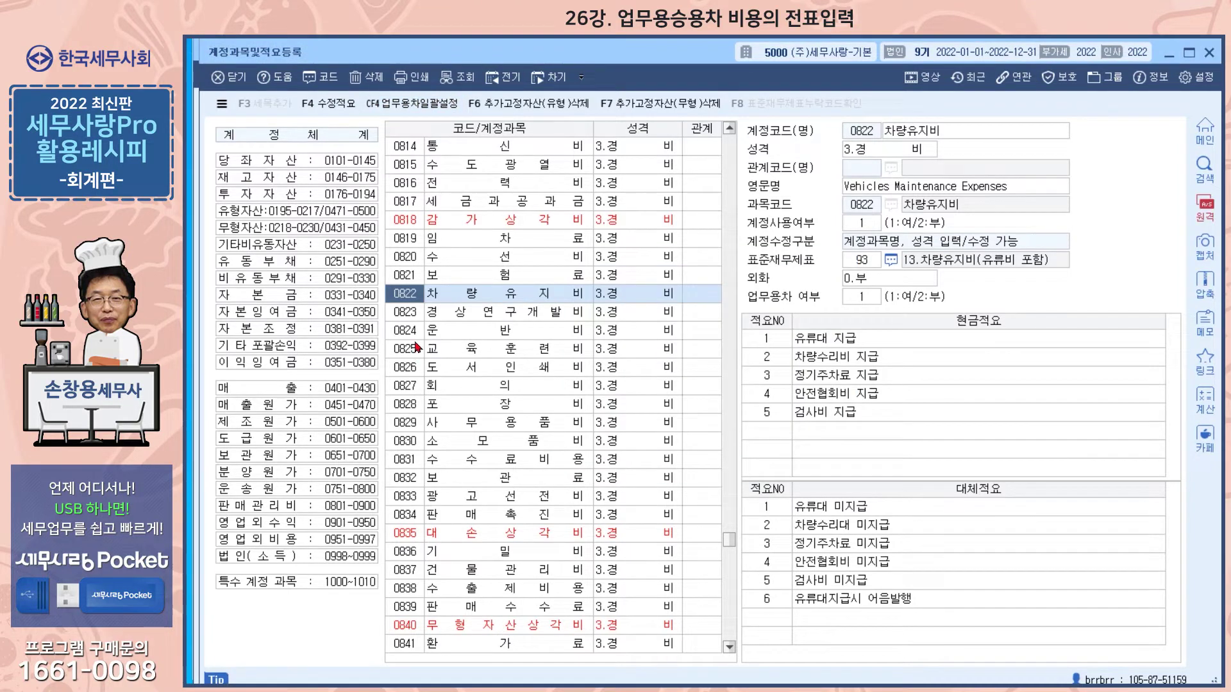
Look up account 0860 (업무용차량유지비) to check its business-vehicle setting, and close the account registration
{"action": "left_click", "coordinate": [415, 291]}
{"action": "type", "text": "860"}
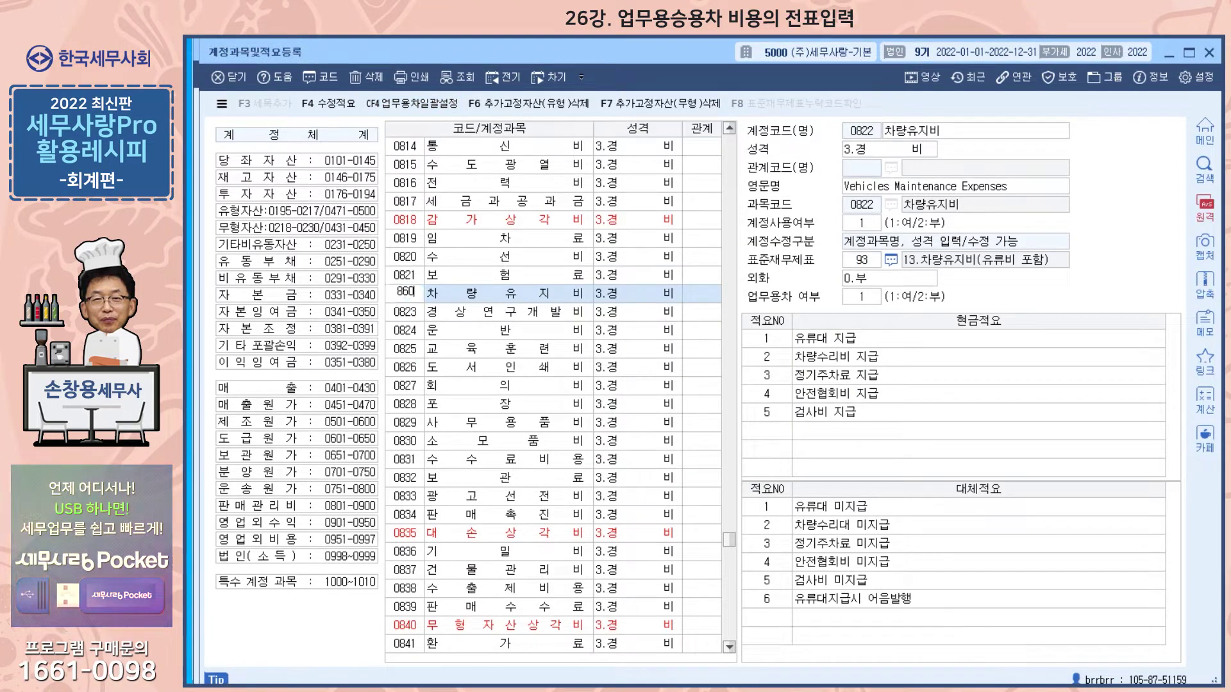
{"action": "key", "text": "Return"}
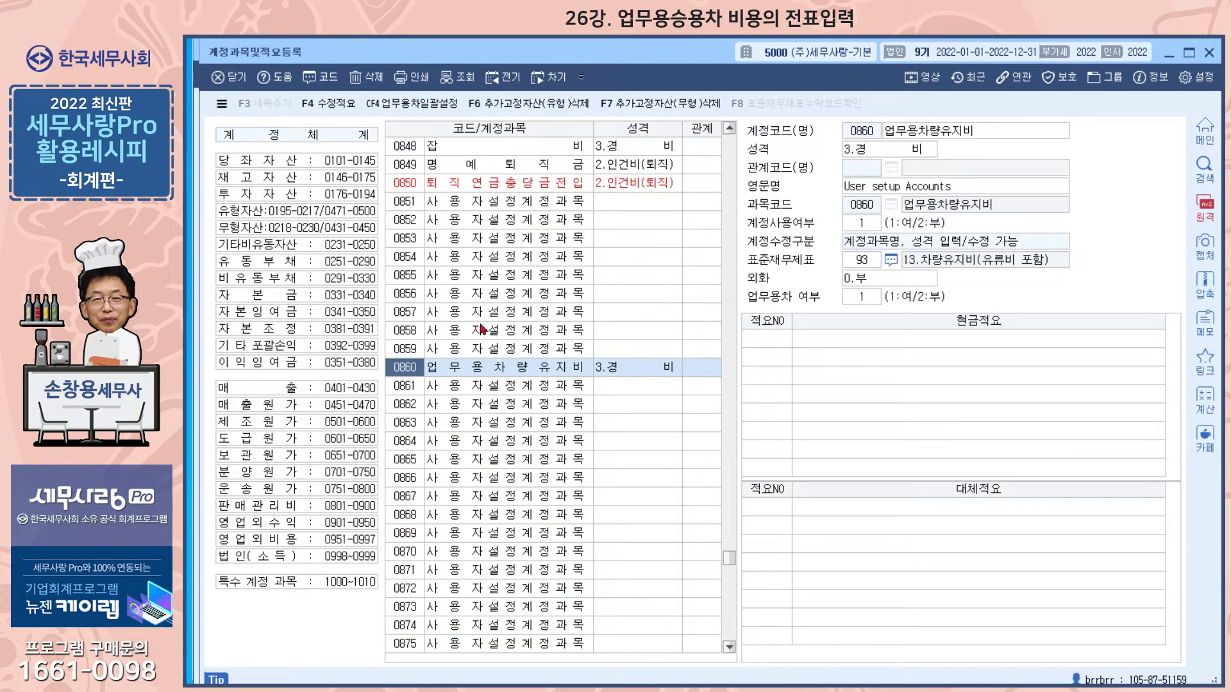
{"action": "scroll", "coordinate": [482, 323], "scroll_direction": "down", "scroll_amount": 2}
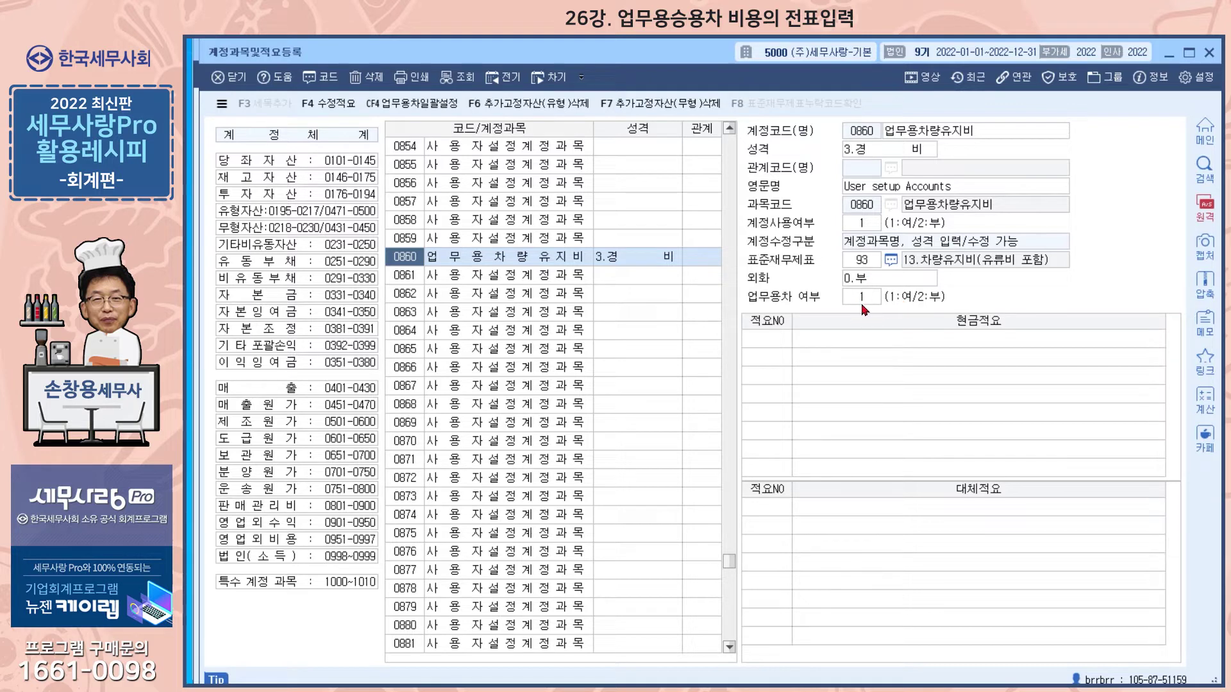
{"action": "left_click", "coordinate": [1209, 56]}
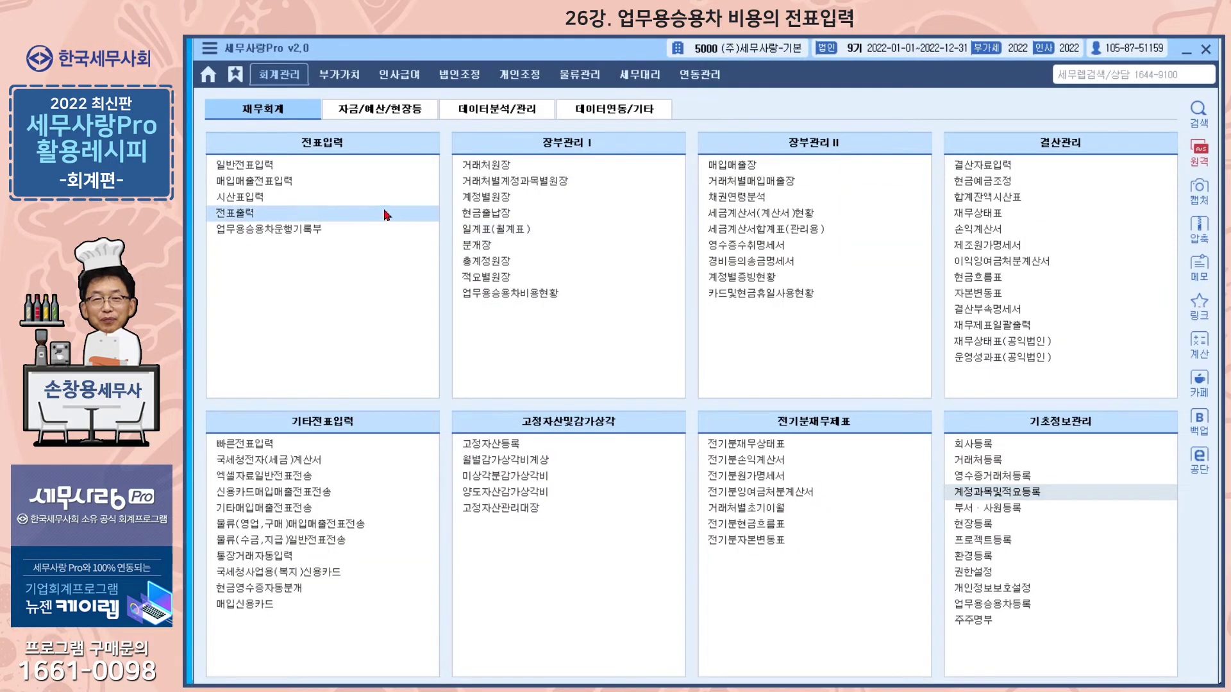
Open general voucher entry (일반전표입력) and start a cash-out (출금) line for day 5 with account 0860 업무용차량유지비
{"action": "left_click", "coordinate": [271, 166]}
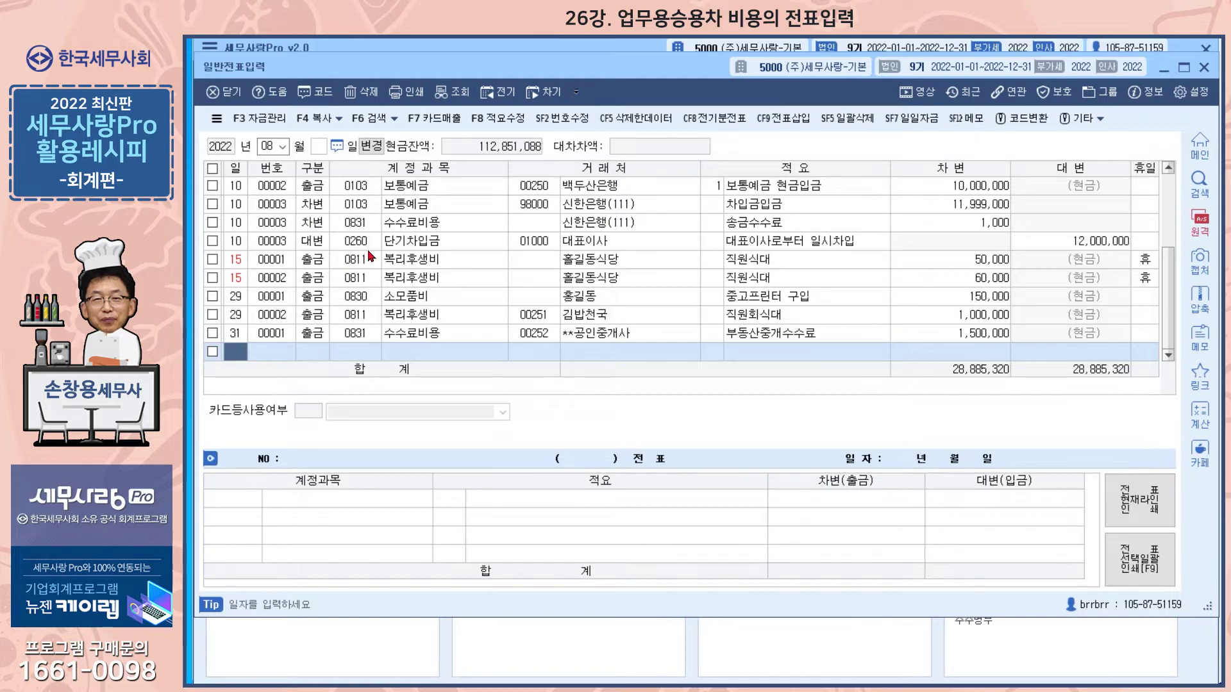
{"action": "type", "text": "5"}
{"action": "key", "text": "Return"}
{"action": "type", "text": "1"}
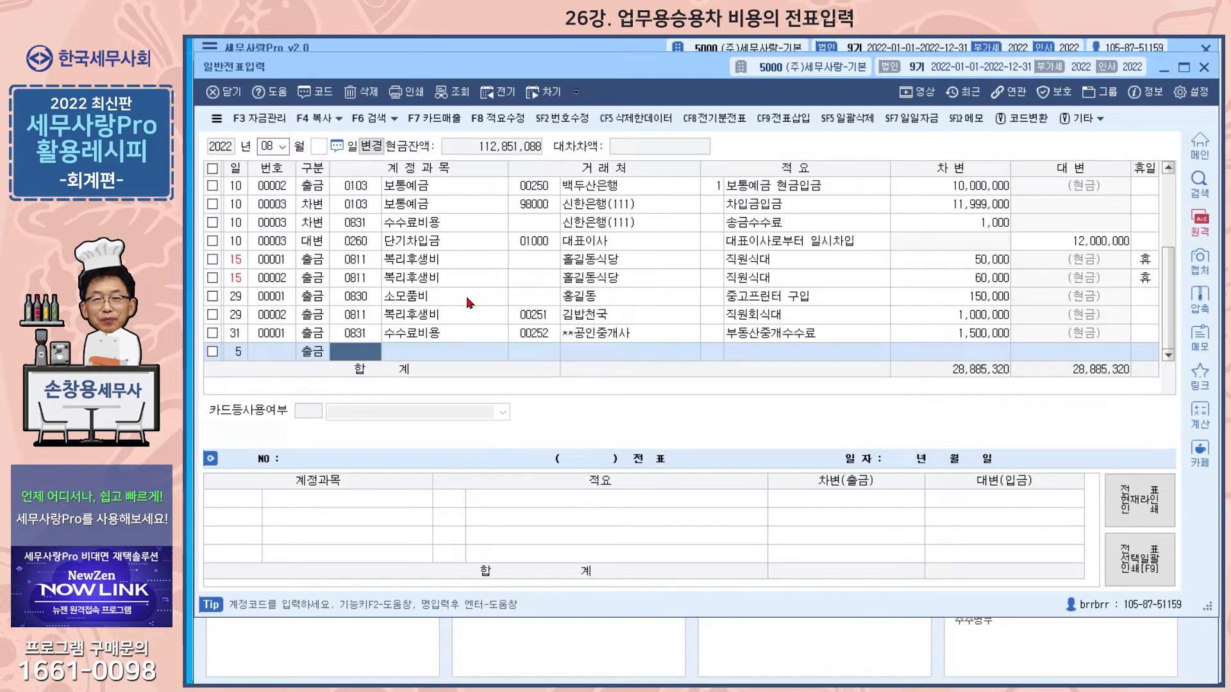
{"action": "type", "text": "8"}
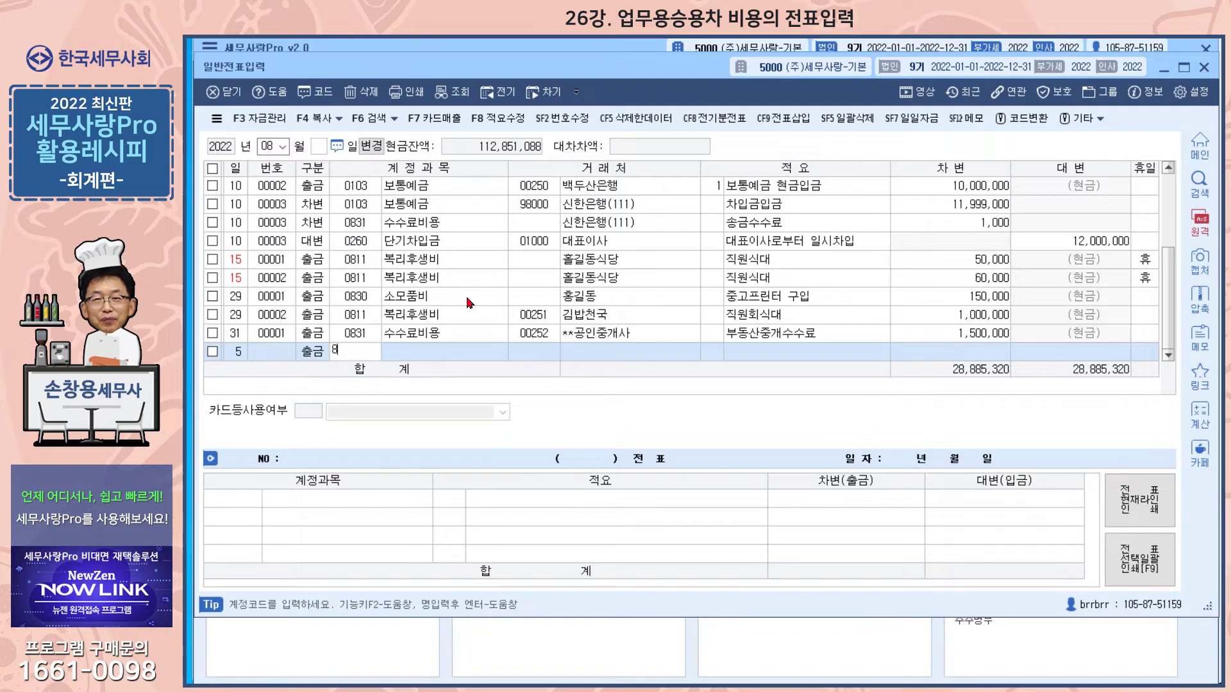
{"action": "type", "text": "60"}
{"action": "key", "text": "Return"}
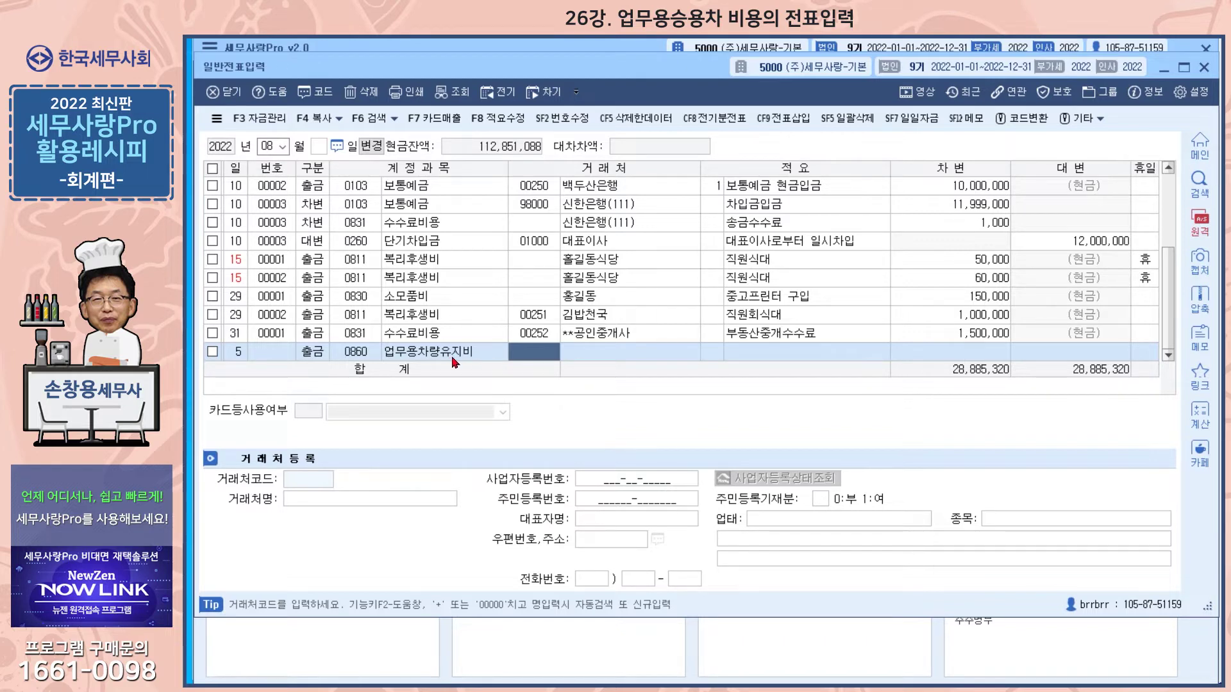
Complete the voucher line with vendor **주유소, description 유류대 and a debit amount of 80,000
{"action": "left_click", "coordinate": [597, 354]}
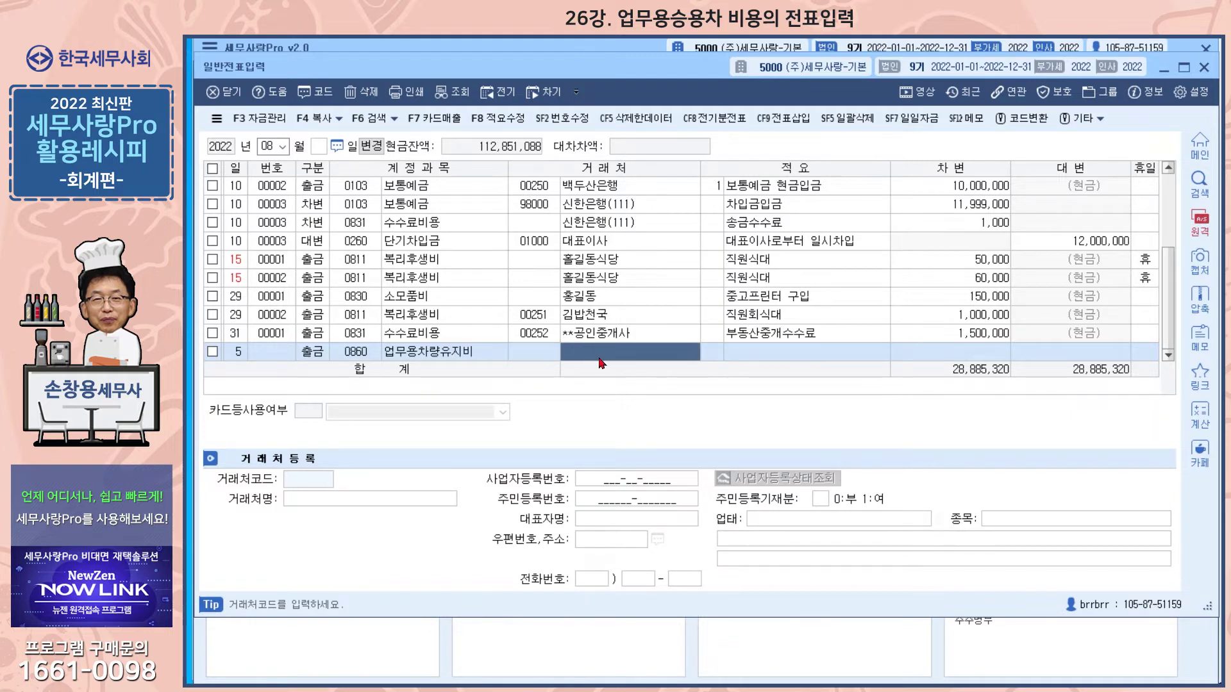
{"action": "type", "text": "**주유소"}
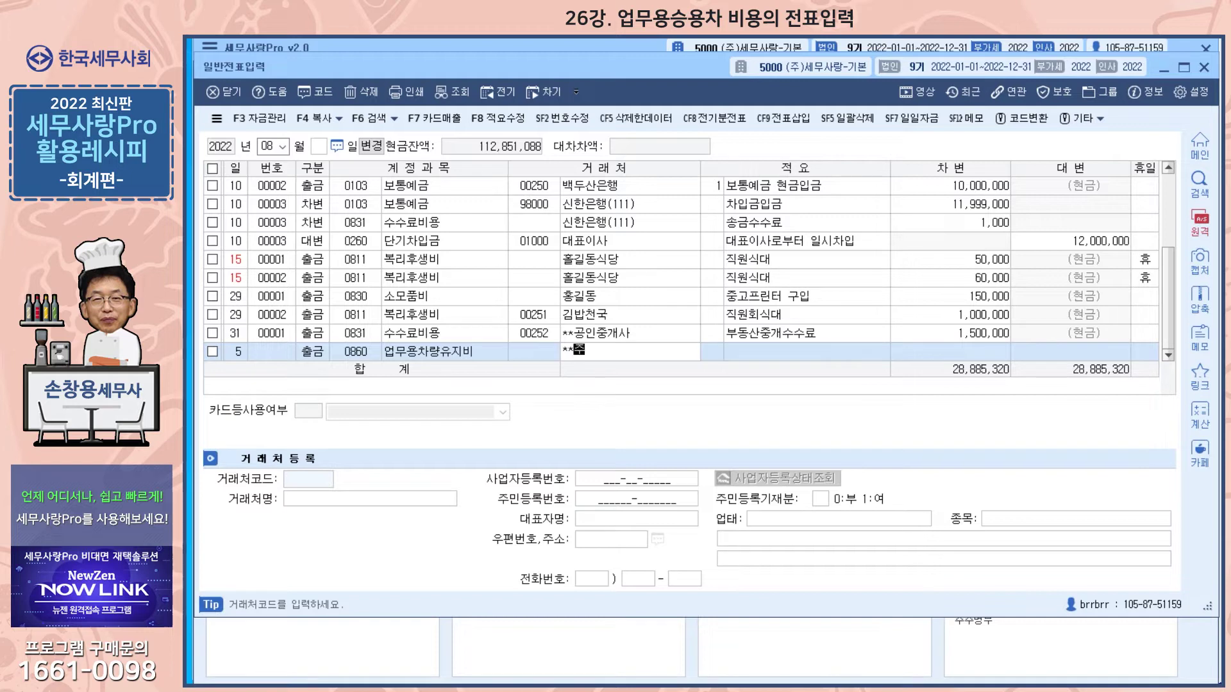
{"action": "key", "text": "Return"}
{"action": "key", "text": "Return"}
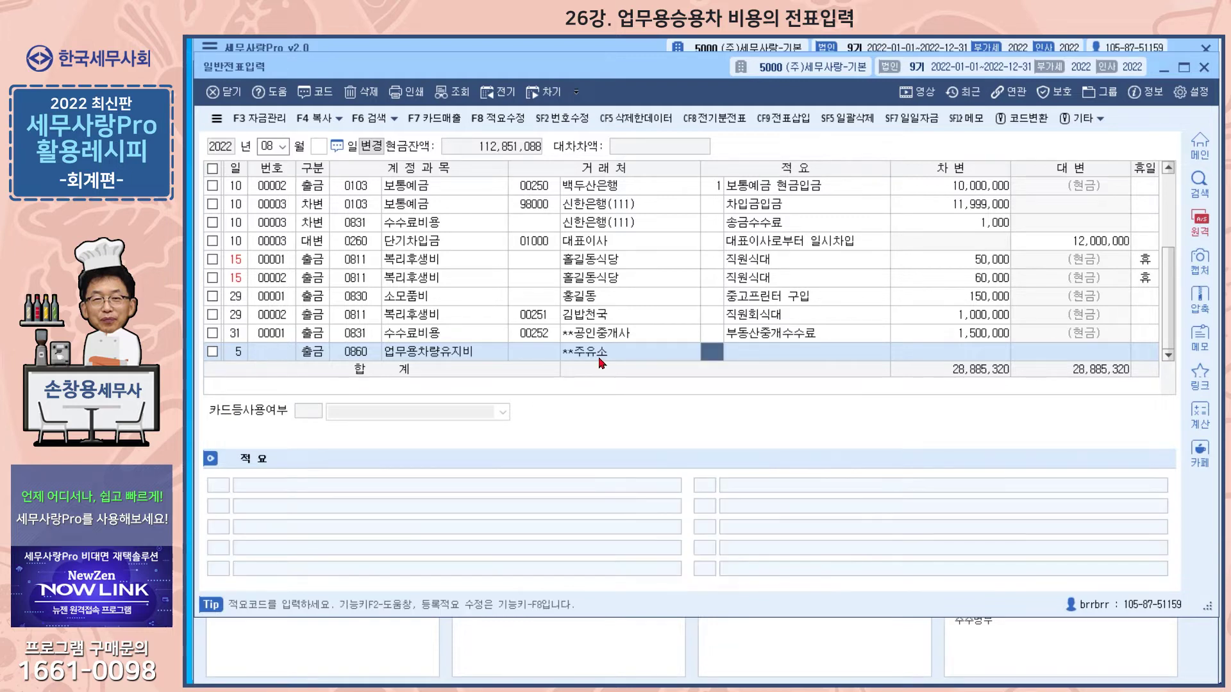
{"action": "type", "text": "유류대"}
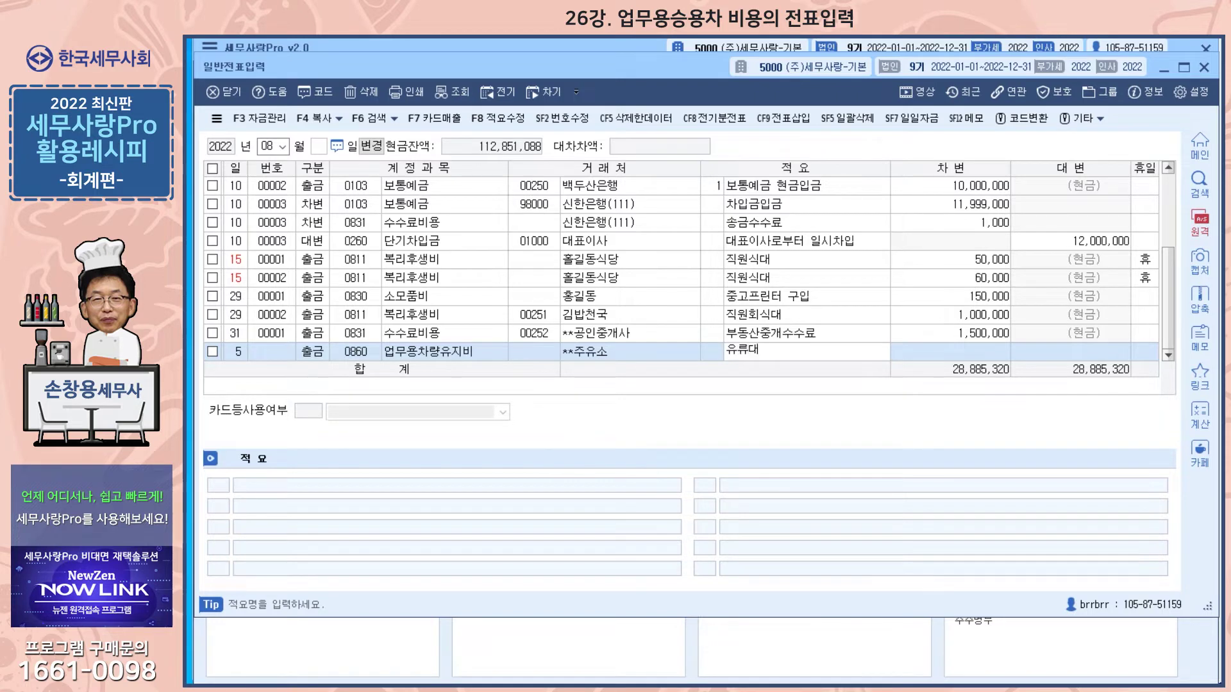
{"action": "key", "text": "Return"}
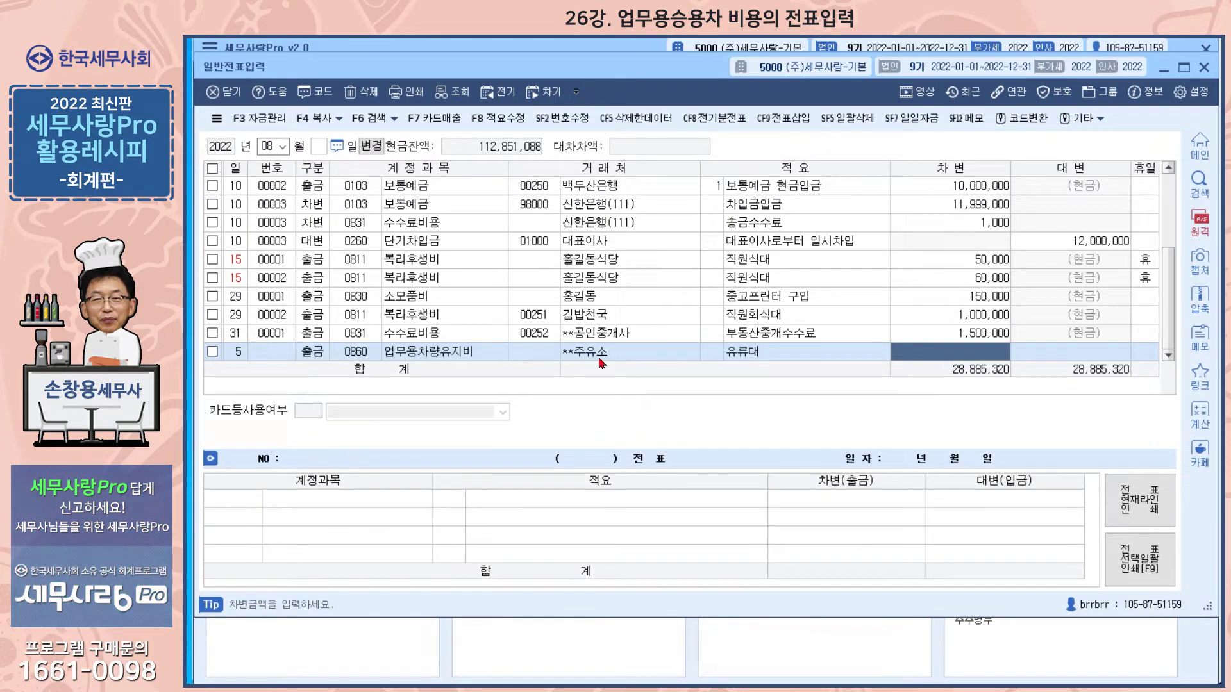
{"action": "type", "text": "80,000"}
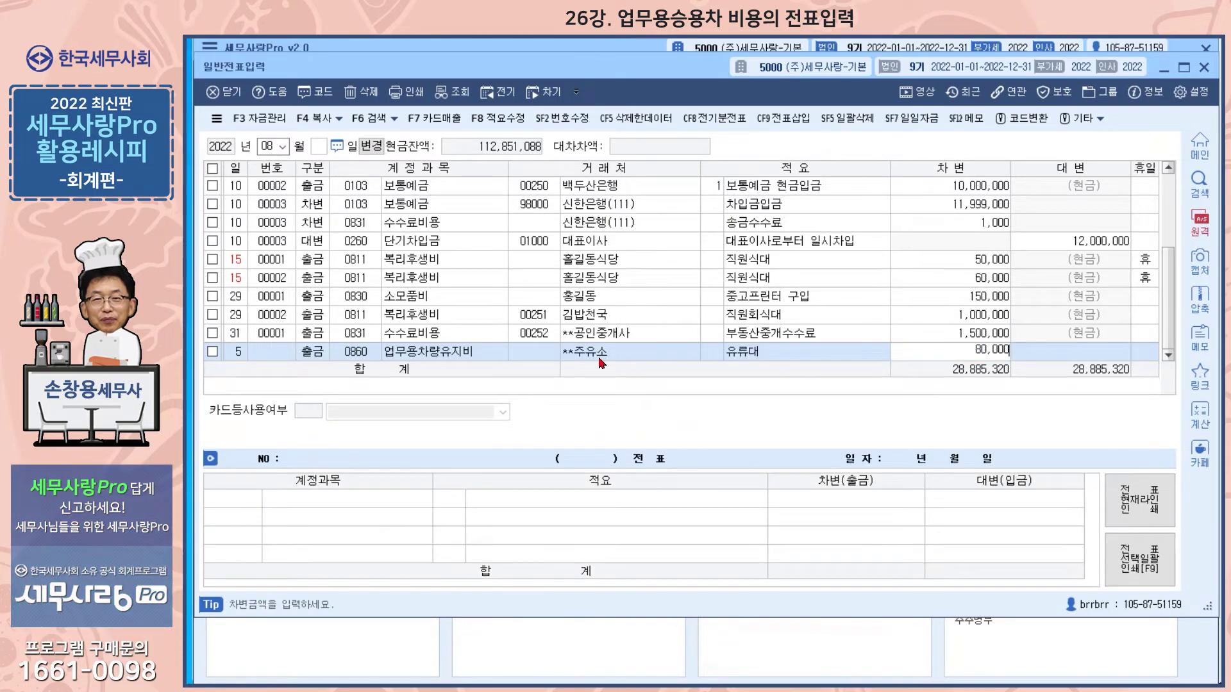
{"action": "key", "text": "Return"}
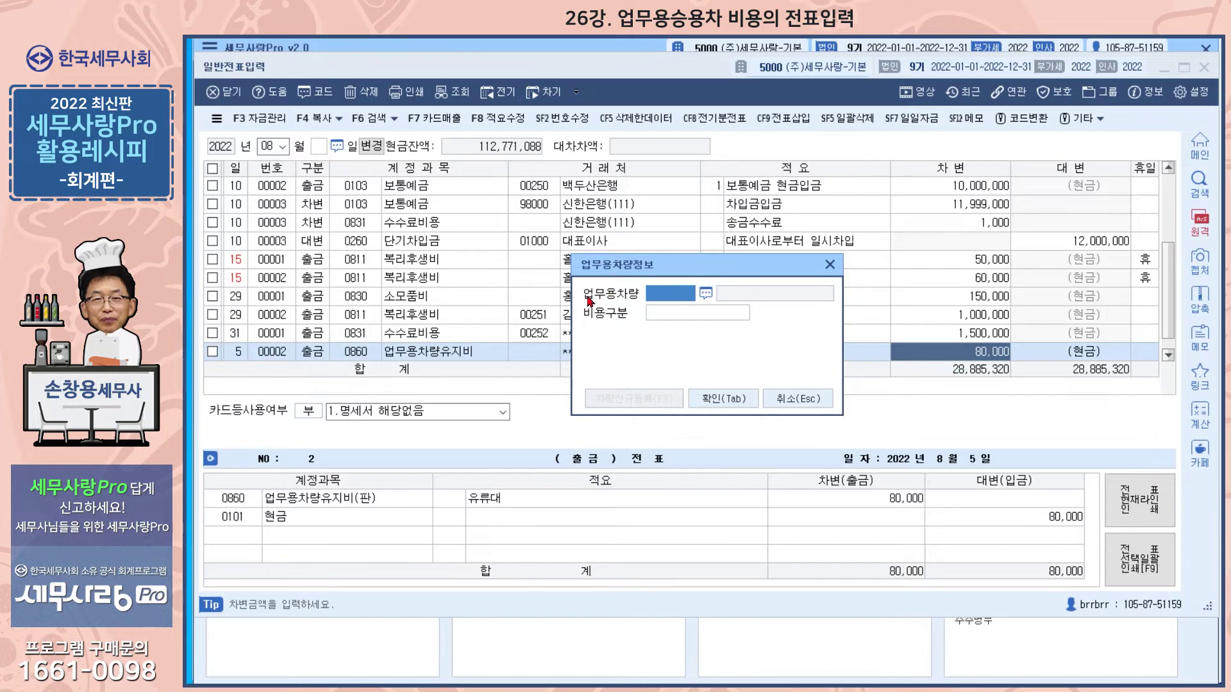
Assign vehicle 0001 with expense type 1.유류비 to the fuel entry, and mark it as card-paid (카) without specifying a card vendor
{"action": "left_click", "coordinate": [703, 296]}
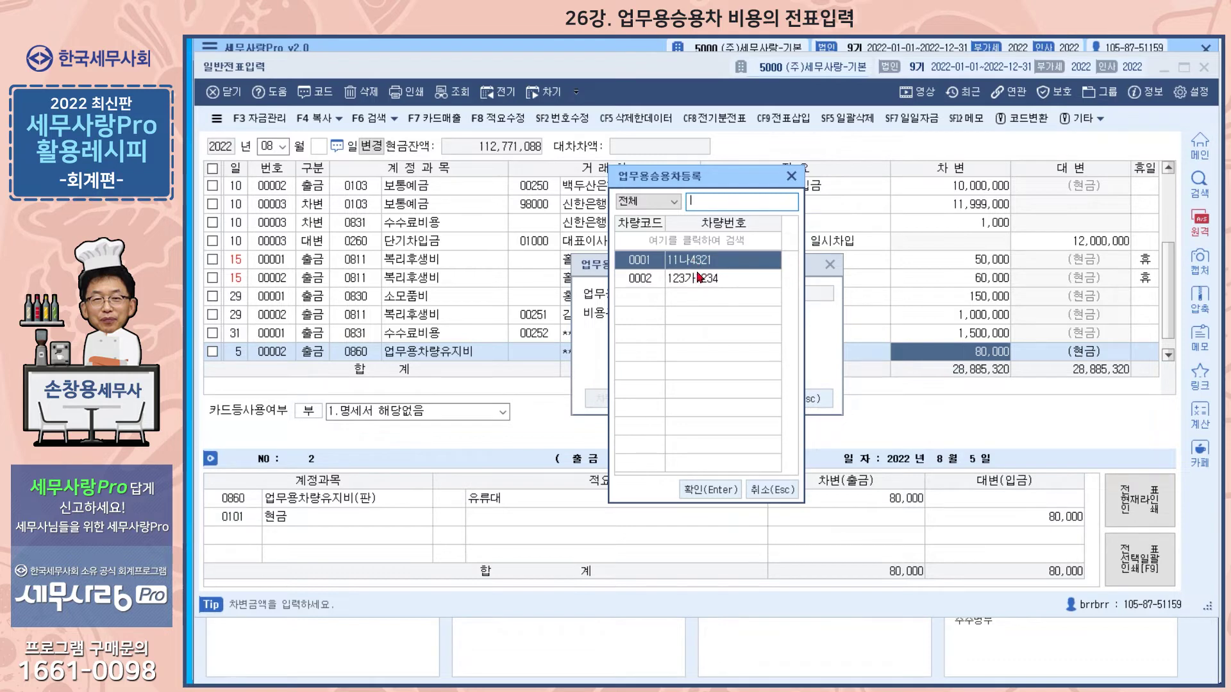
{"action": "left_click", "coordinate": [711, 496]}
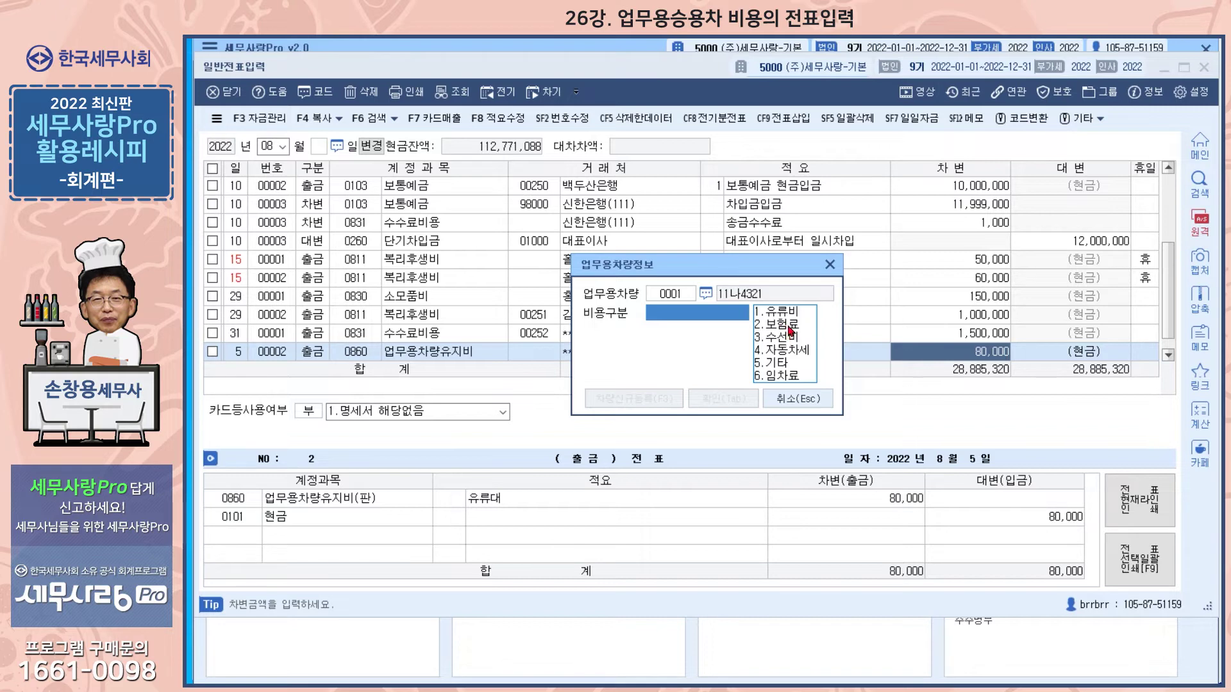
{"action": "left_click", "coordinate": [782, 312]}
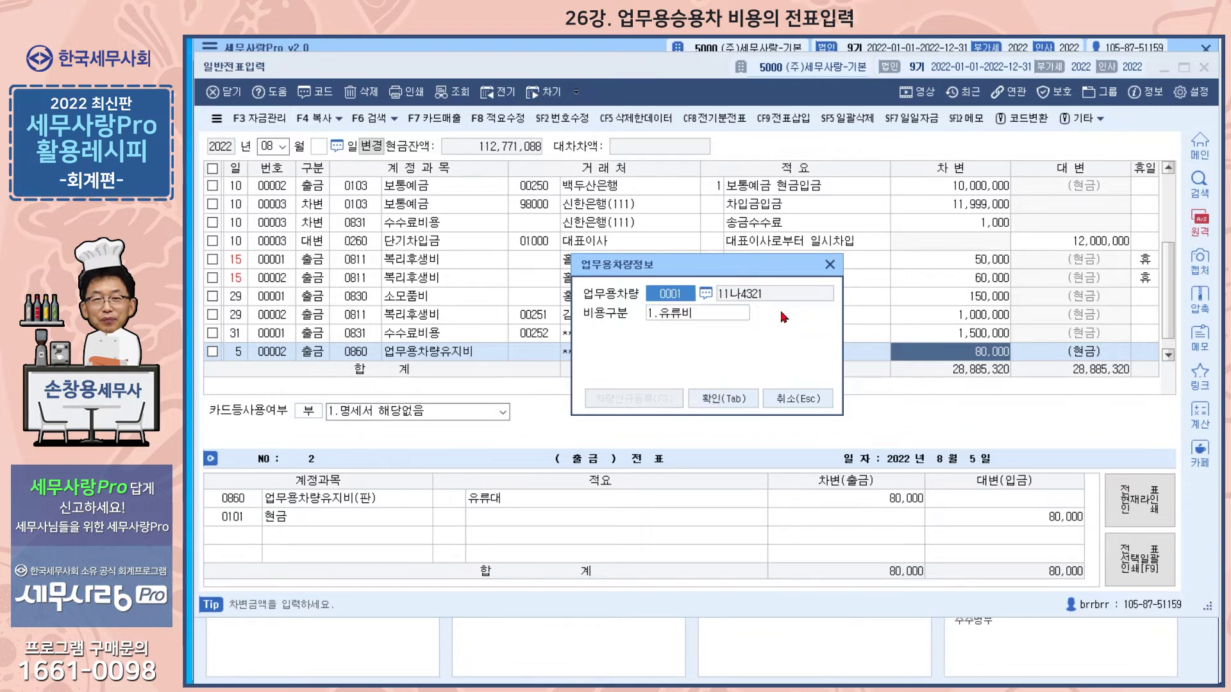
{"action": "left_click", "coordinate": [732, 406]}
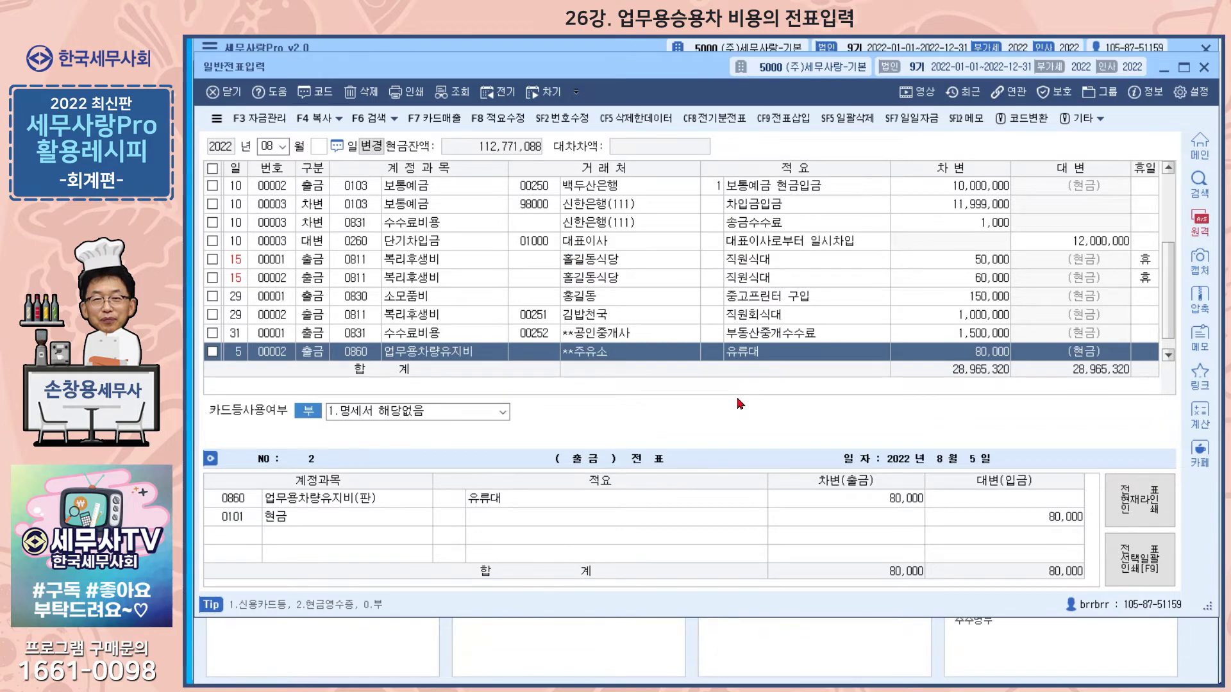
{"action": "type", "text": "1"}
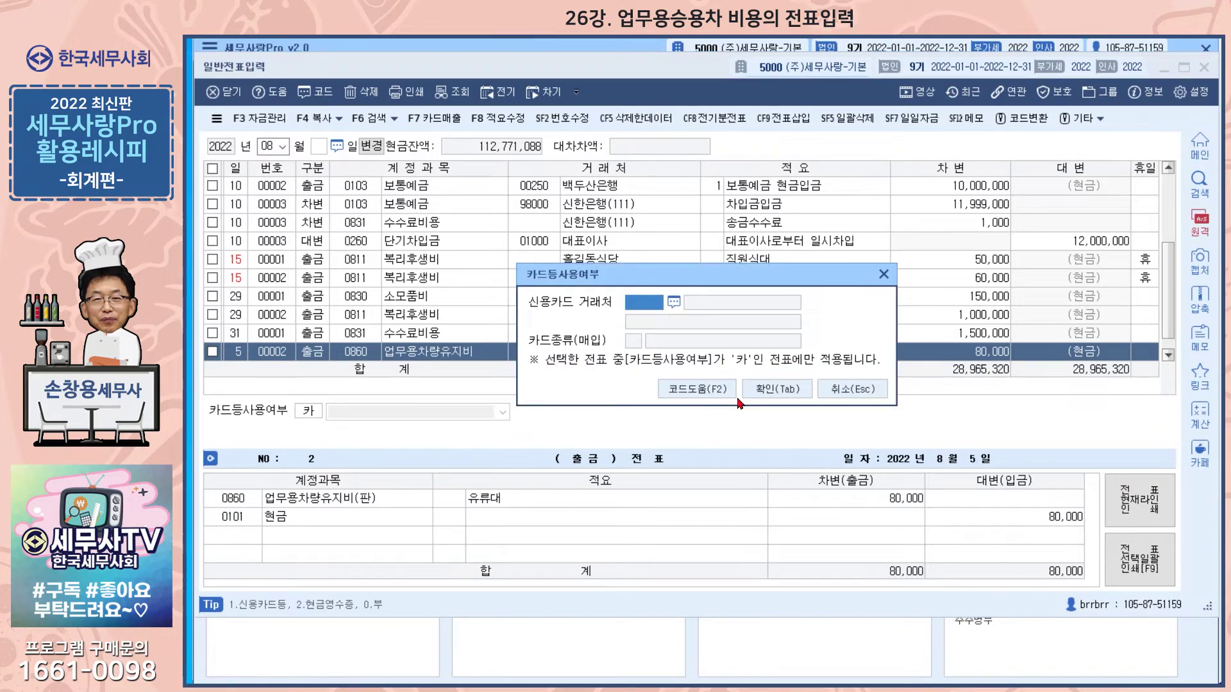
{"action": "left_click", "coordinate": [777, 389]}
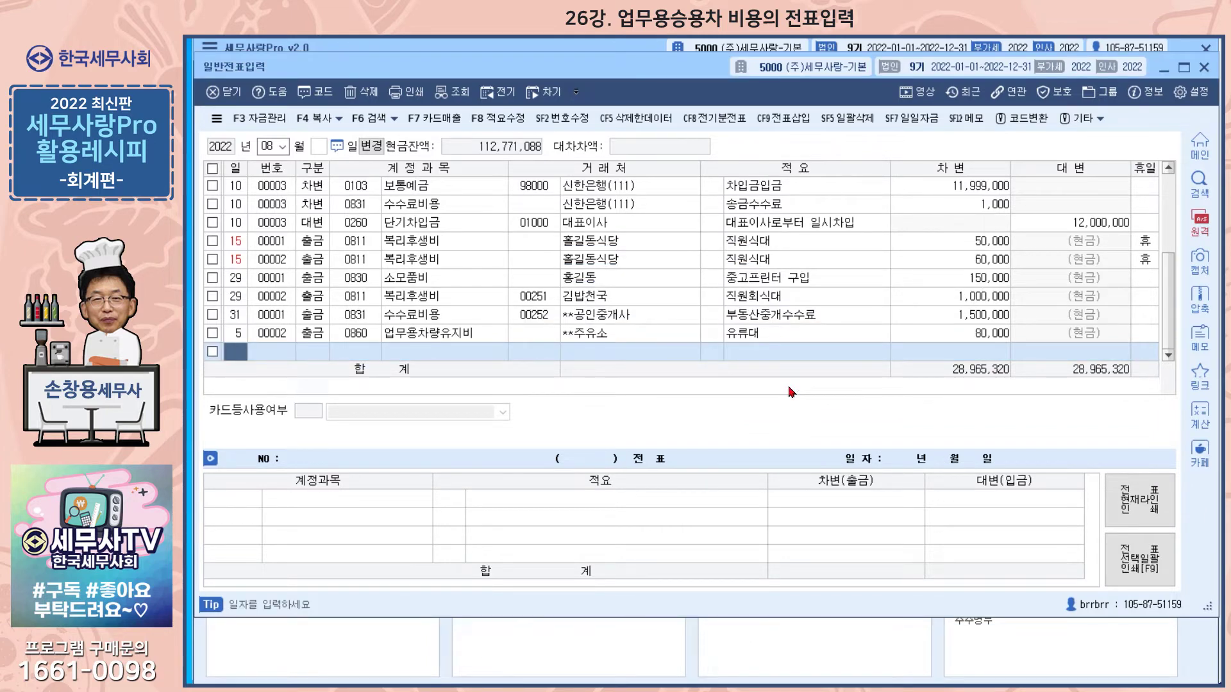
Start another cash-out (출금) line for day 5 with account 0860 업무용차량유지비
{"action": "type", "text": "5"}
{"action": "key", "text": "Return"}
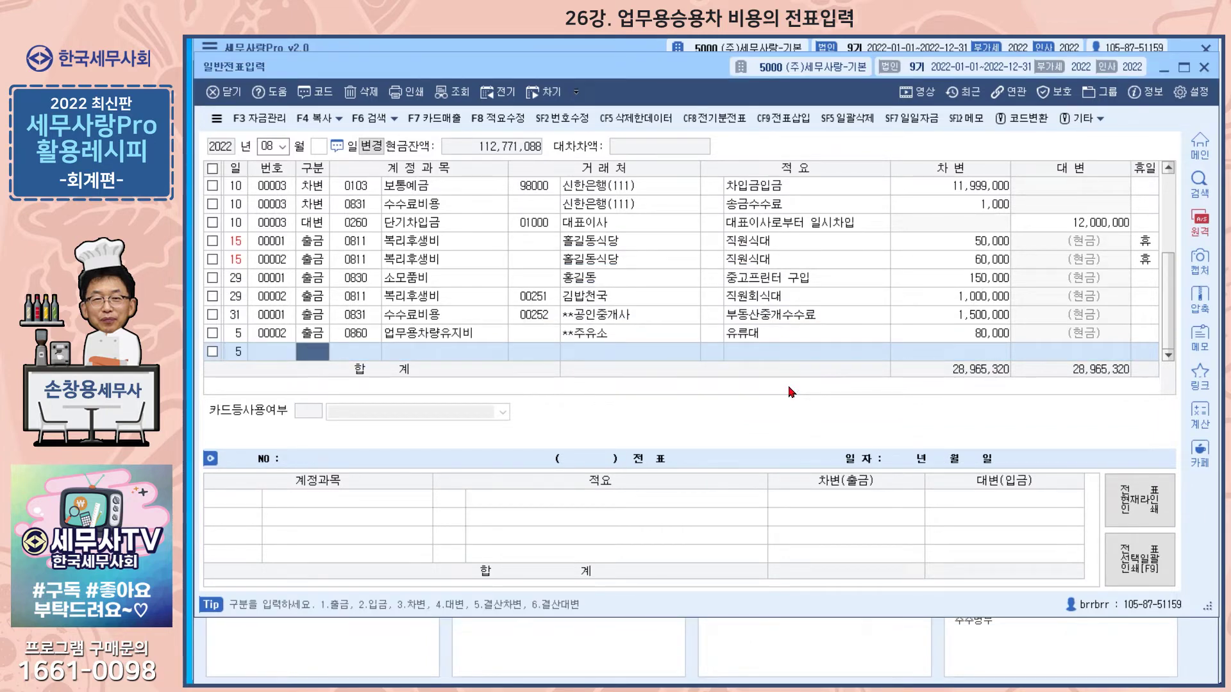
{"action": "type", "text": "1"}
{"action": "key", "text": "Return"}
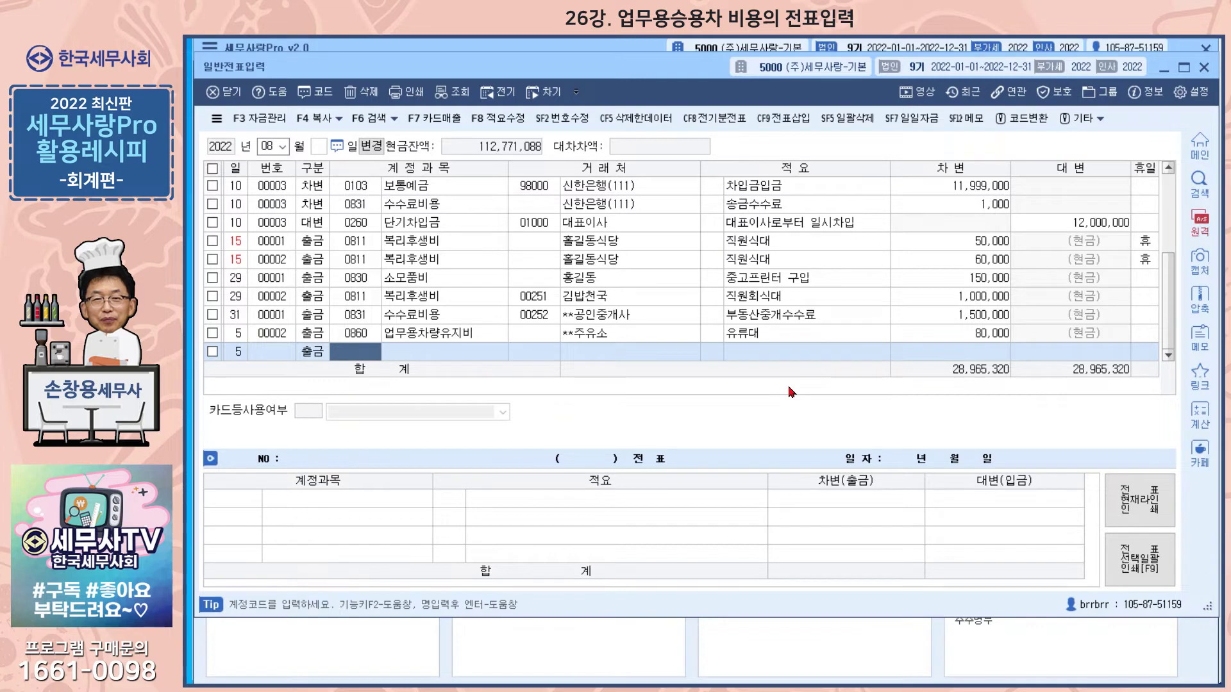
{"action": "key", "text": "Return"}
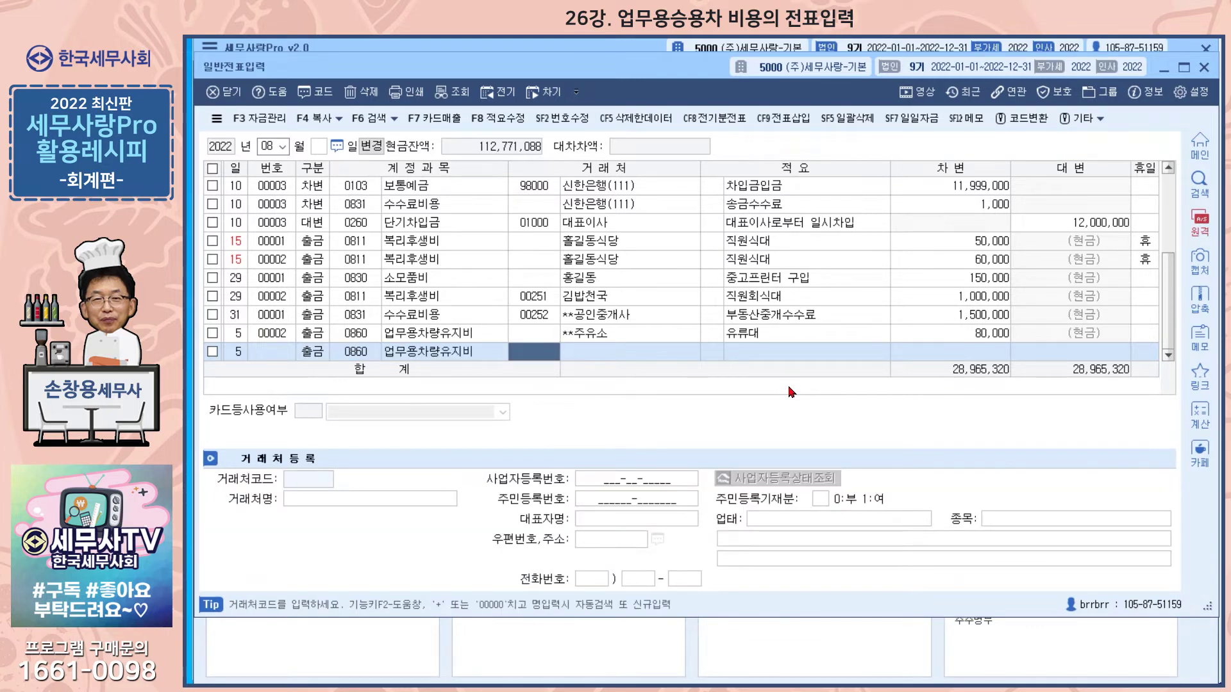
Set the new line's vendor to 서부화재보험 (00208) by searching for 서부, and enter the description 자동보험료
{"action": "type", "text": "+서ㅜ"}
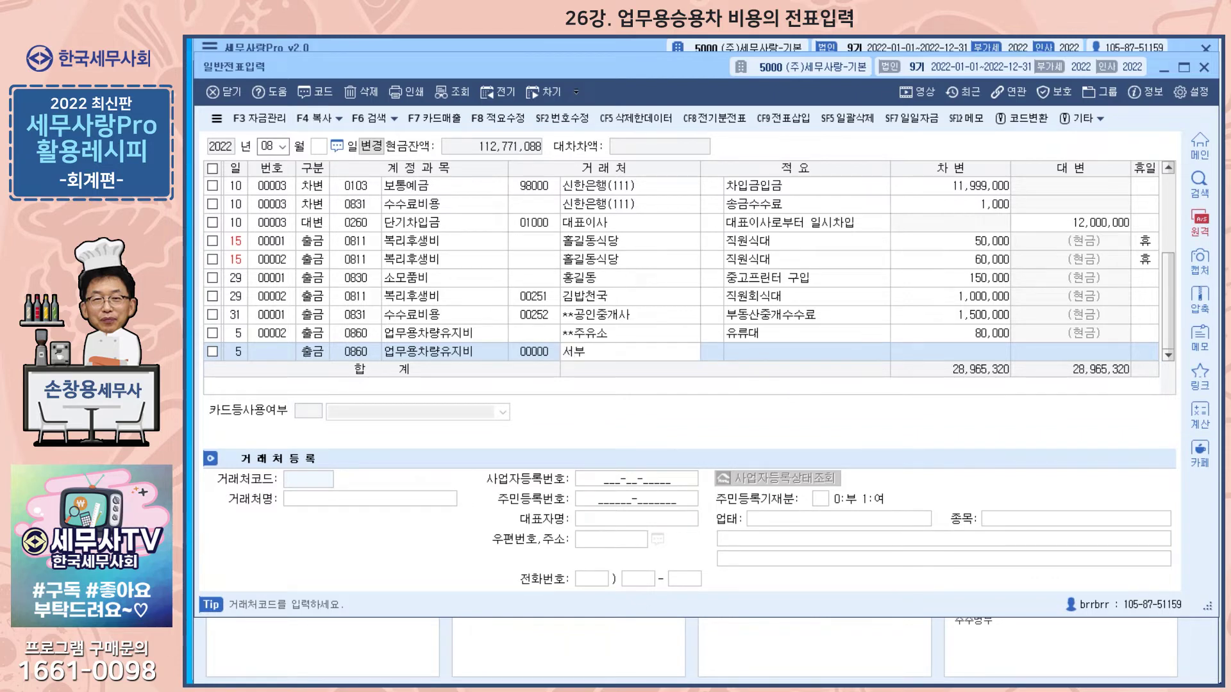
{"action": "key", "text": "Return"}
{"action": "key", "text": "Return"}
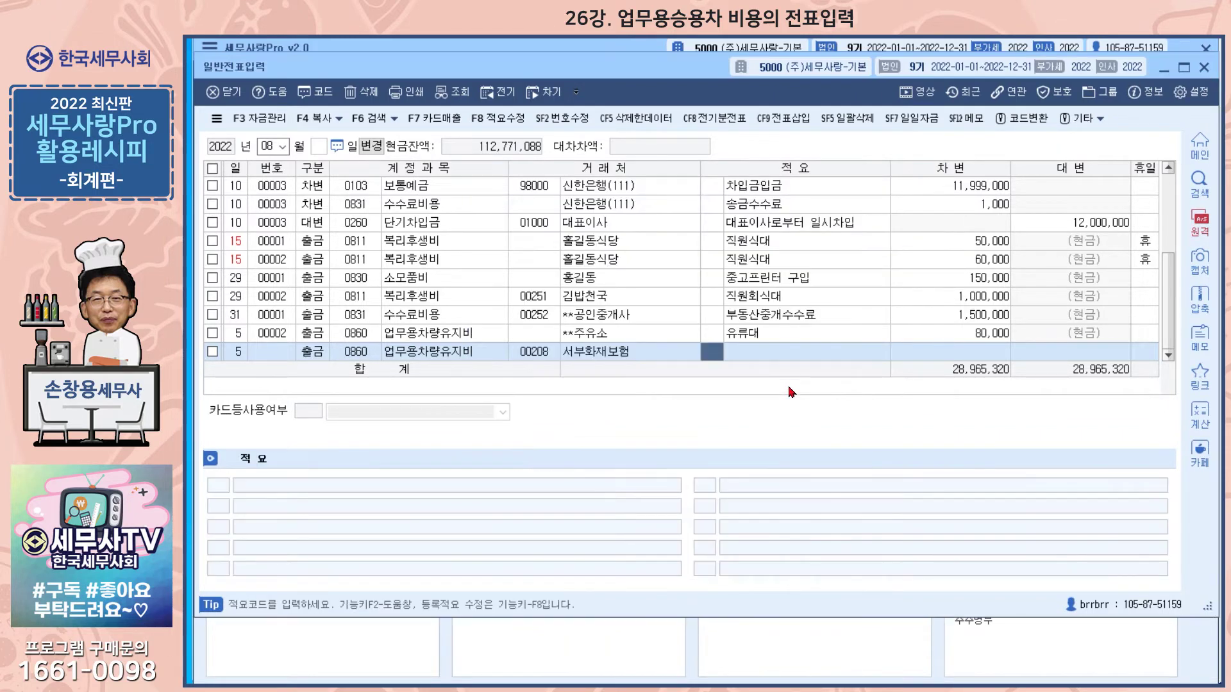
{"action": "type", "text": "자봄"}
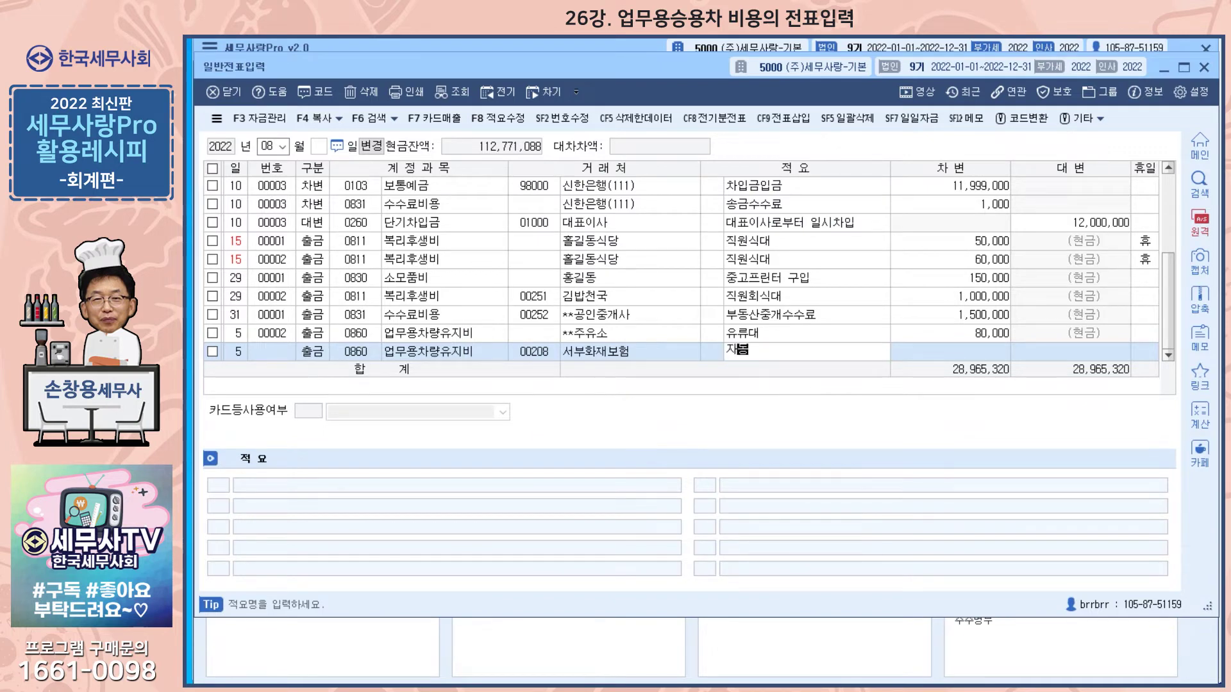
{"action": "key", "text": "BackSpace"}
{"action": "type", "text": "동보허"}
{"action": "type", "text": "험료"}
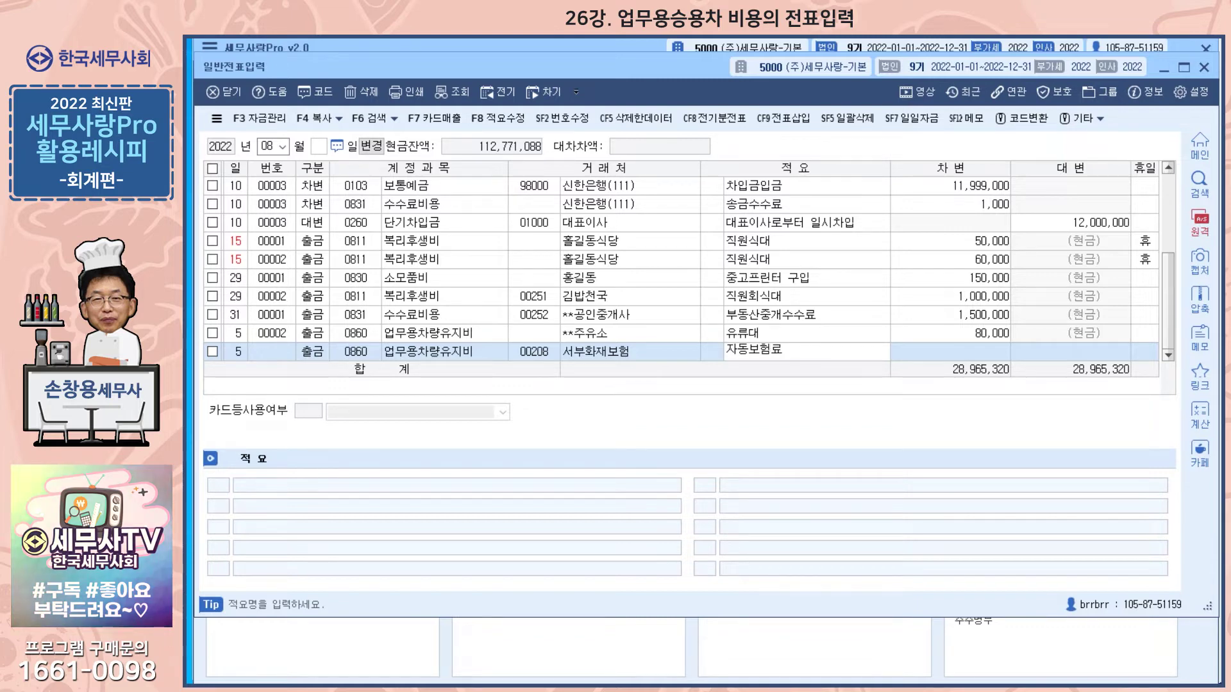
{"action": "key", "text": "Return"}
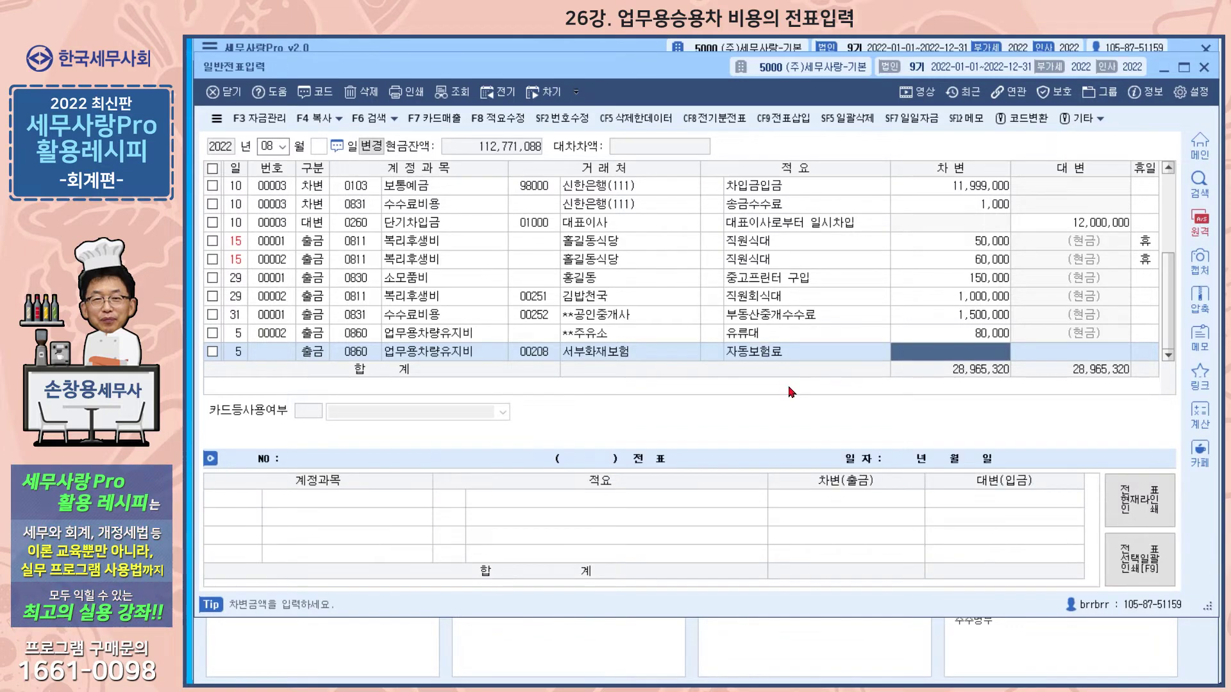
Enter a debit amount of 560,000 for the car insurance line and assign vehicle 0002 with expense type 2.보험료
{"action": "type", "text": "560,000"}
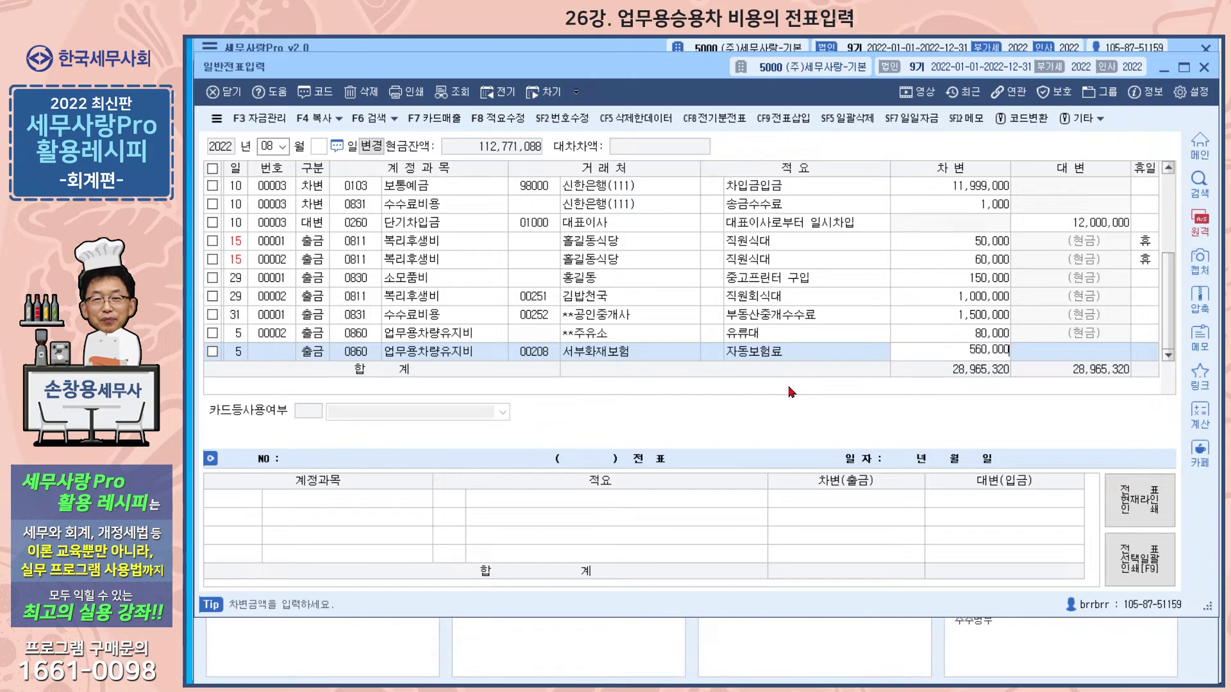
{"action": "key", "text": "Return"}
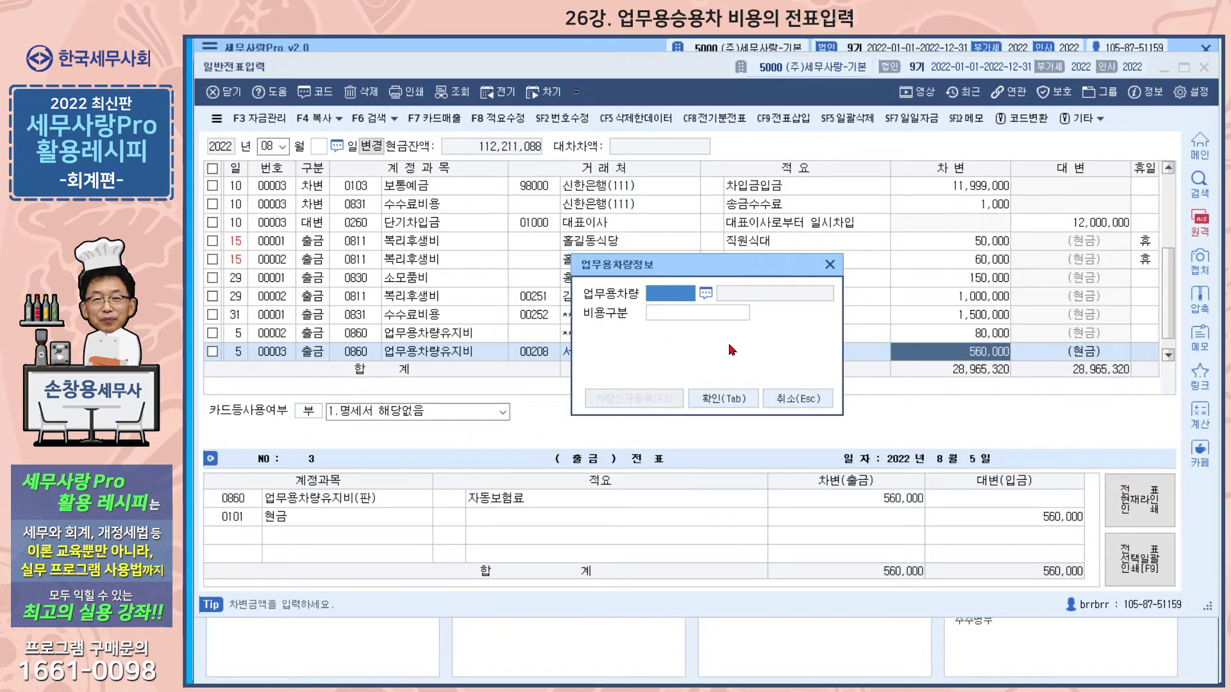
{"action": "left_click", "coordinate": [706, 293]}
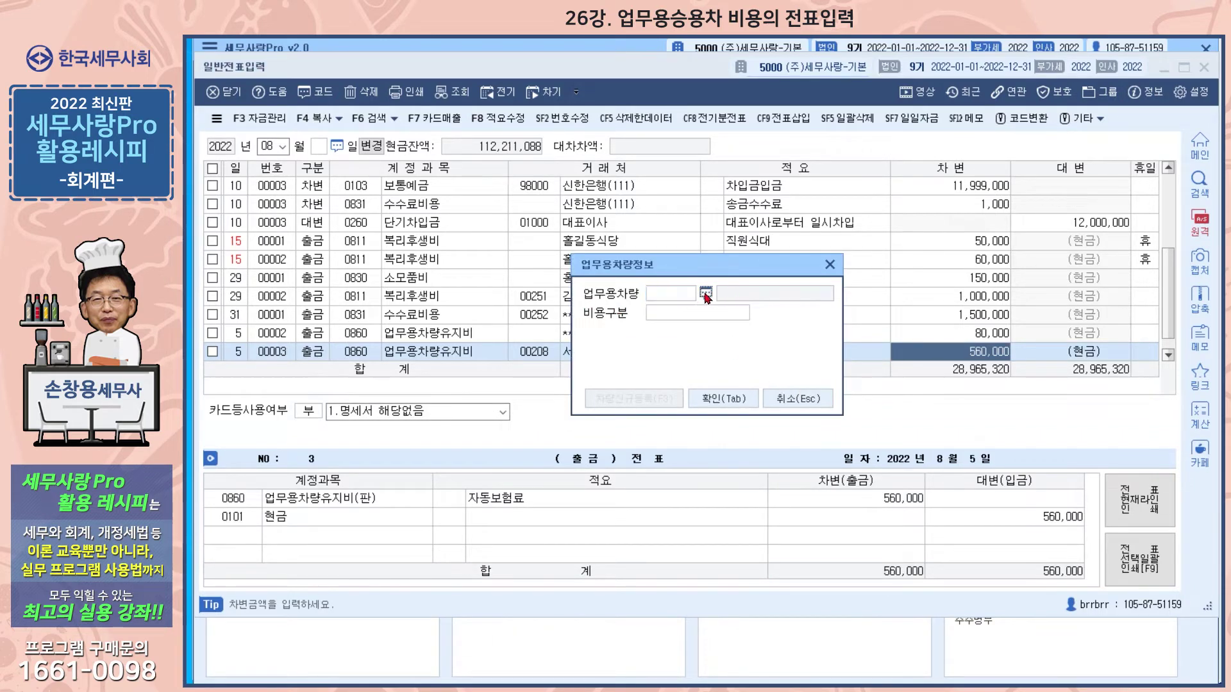
{"action": "left_click", "coordinate": [712, 280]}
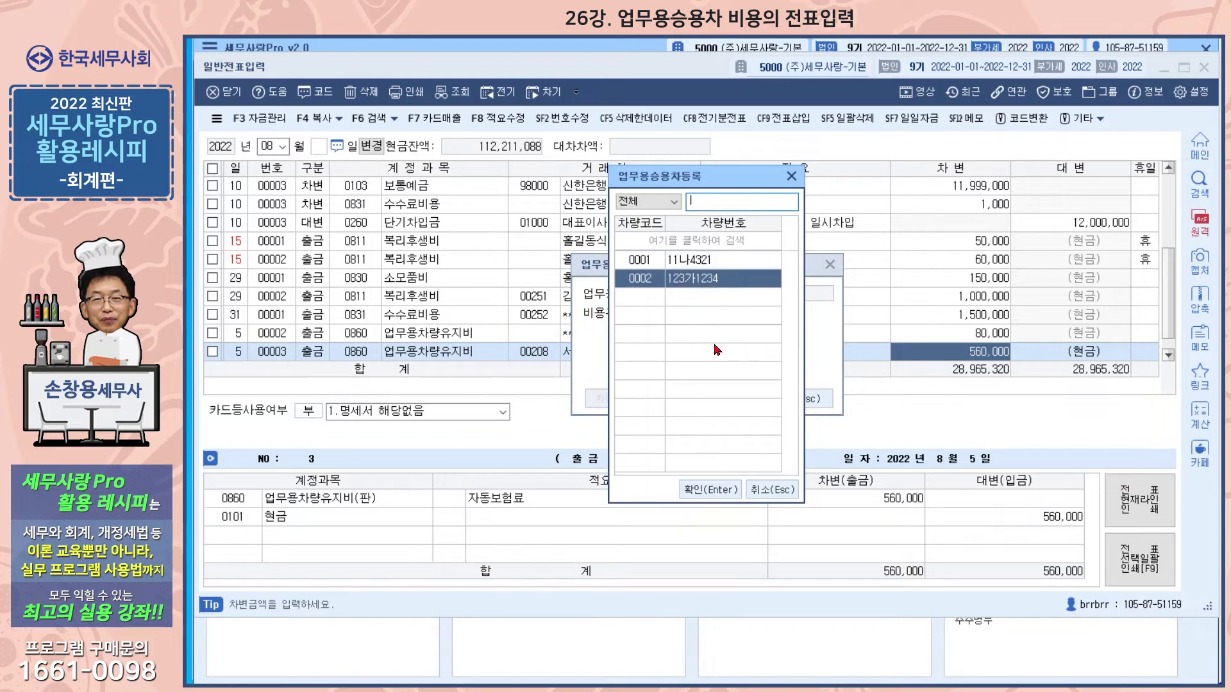
{"action": "left_click", "coordinate": [709, 489]}
{"action": "left_click", "coordinate": [783, 325]}
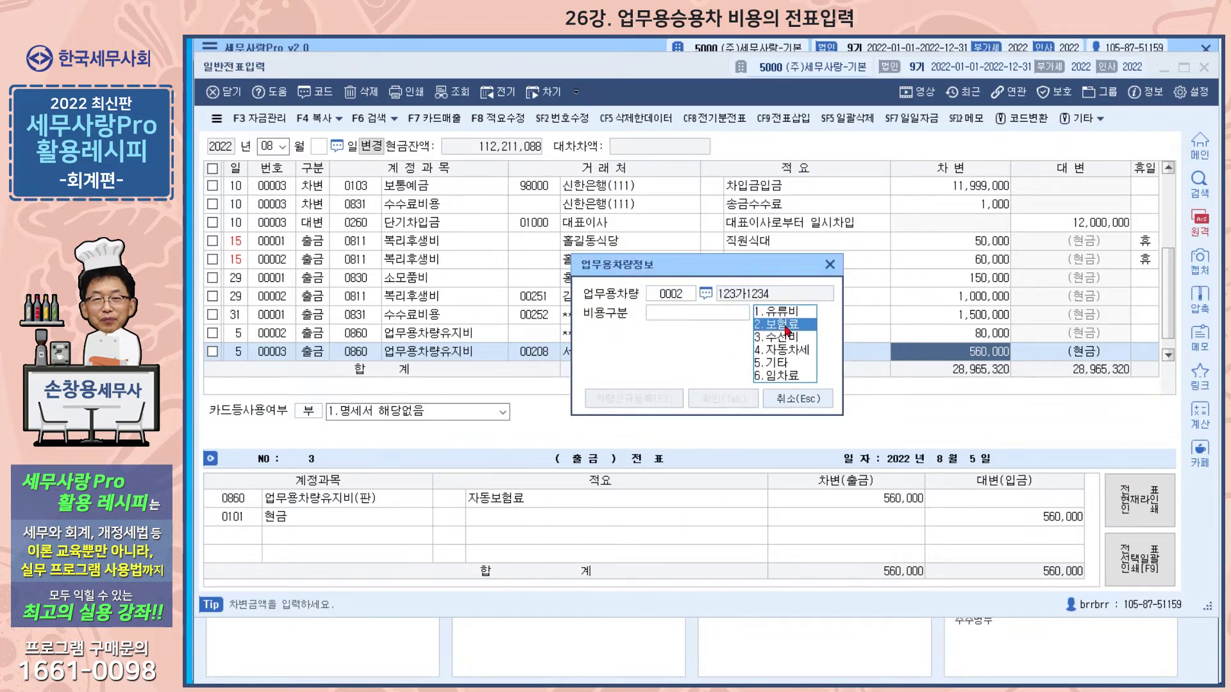
{"action": "left_click", "coordinate": [733, 403]}
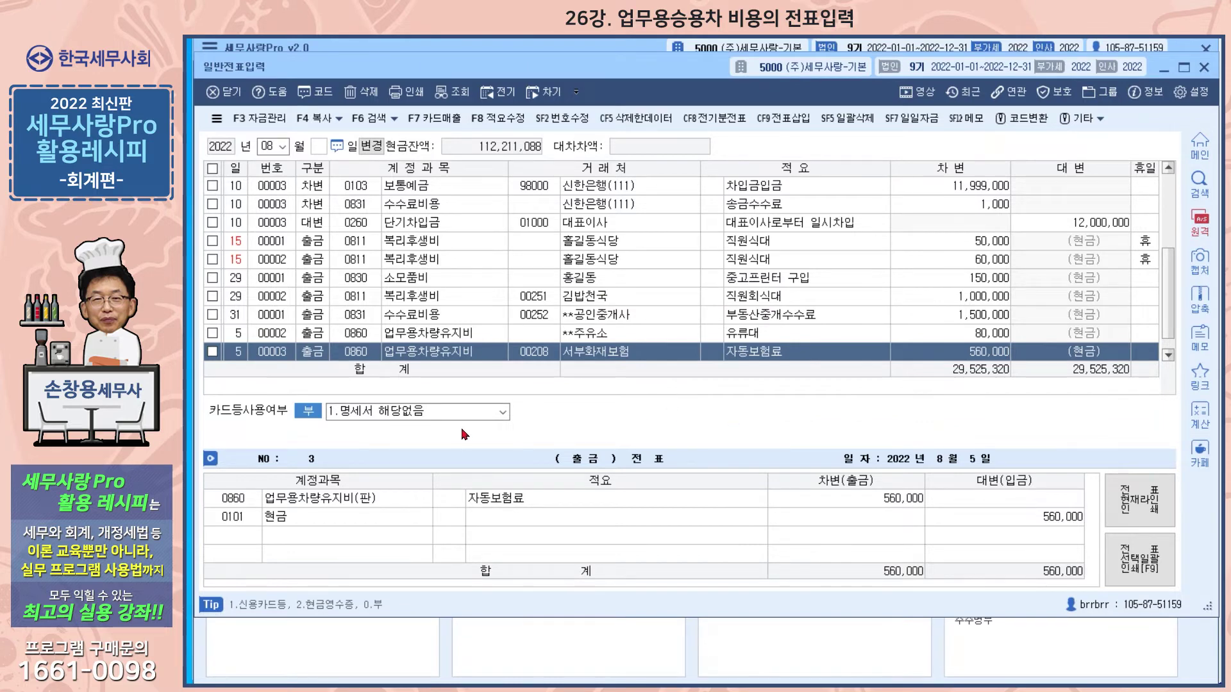
Classify the insurance entry as 3.명세서 제출제외대상내역 with exclusion reason 16. 금융.보험용역
{"action": "left_click", "coordinate": [503, 413]}
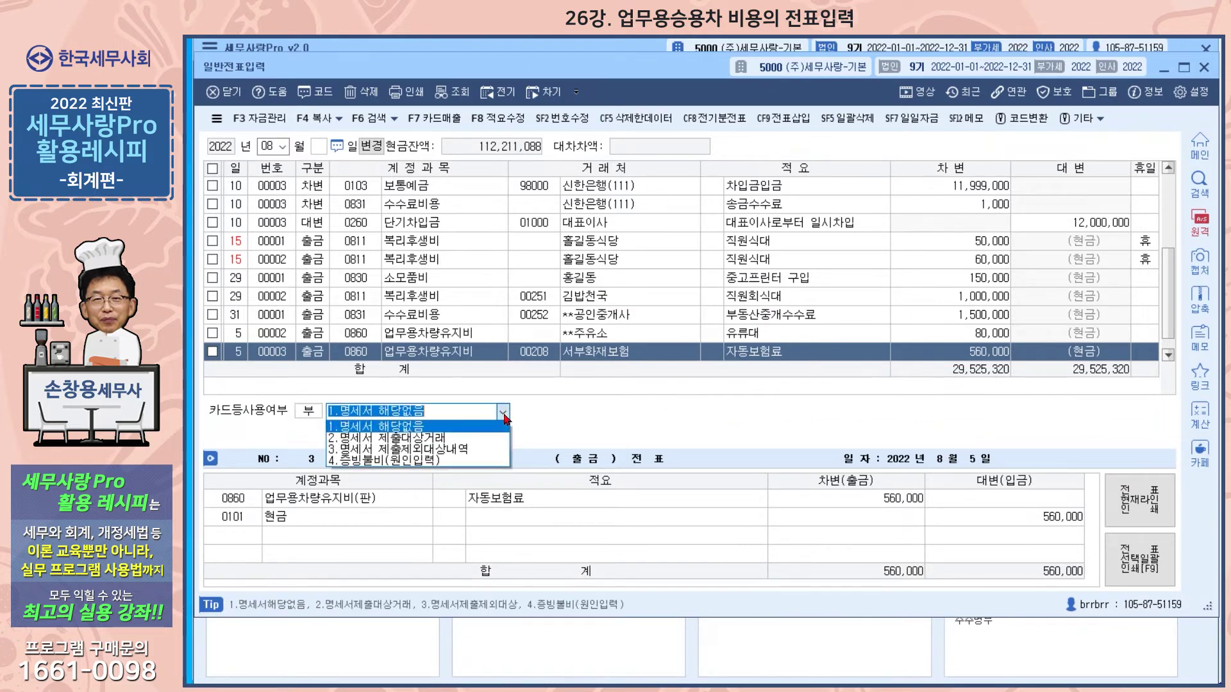
{"action": "left_click", "coordinate": [481, 449]}
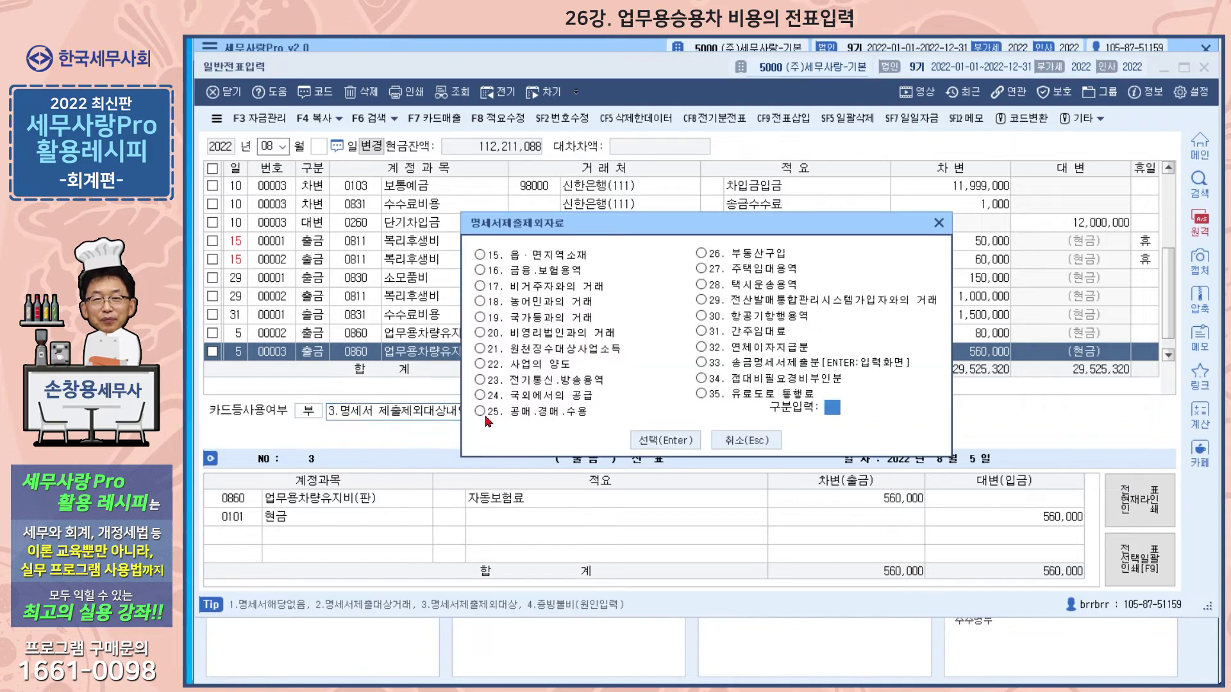
{"action": "left_click", "coordinate": [525, 277]}
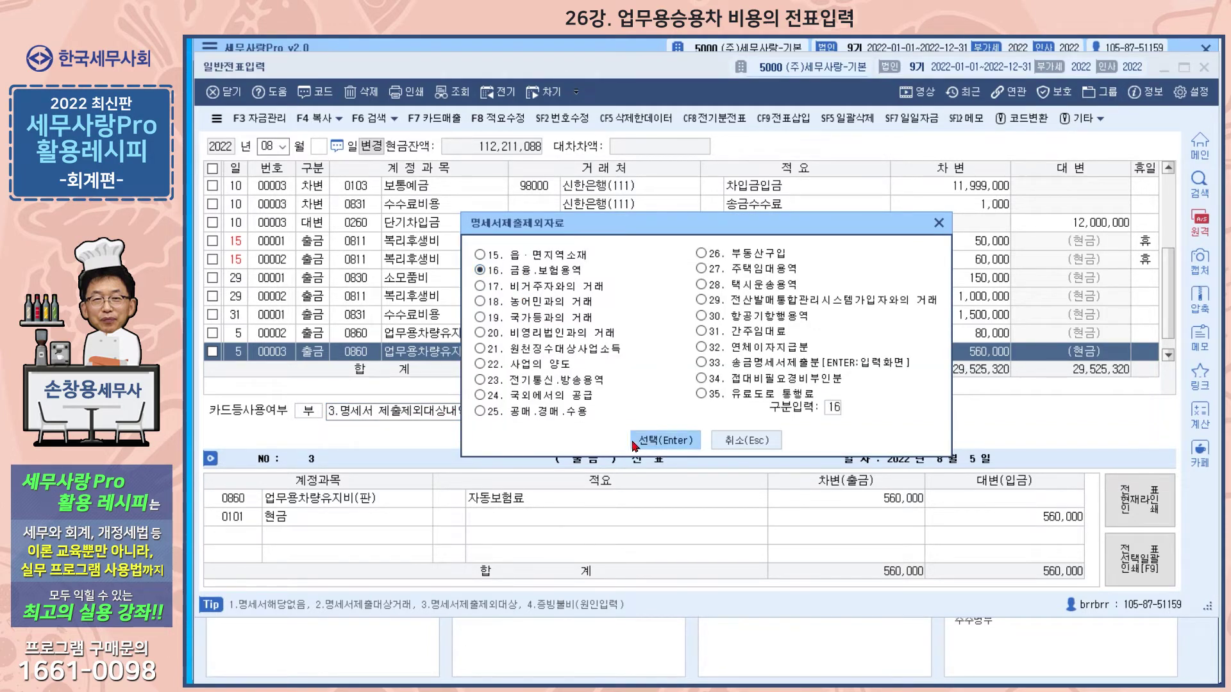
{"action": "left_click", "coordinate": [635, 441]}
Start another cash-out (출금) line for day 5 with account 0817 세금과공과금
{"action": "type", "text": "5"}
{"action": "key", "text": "Return"}
{"action": "type", "text": "1"}
{"action": "key", "text": "Return"}
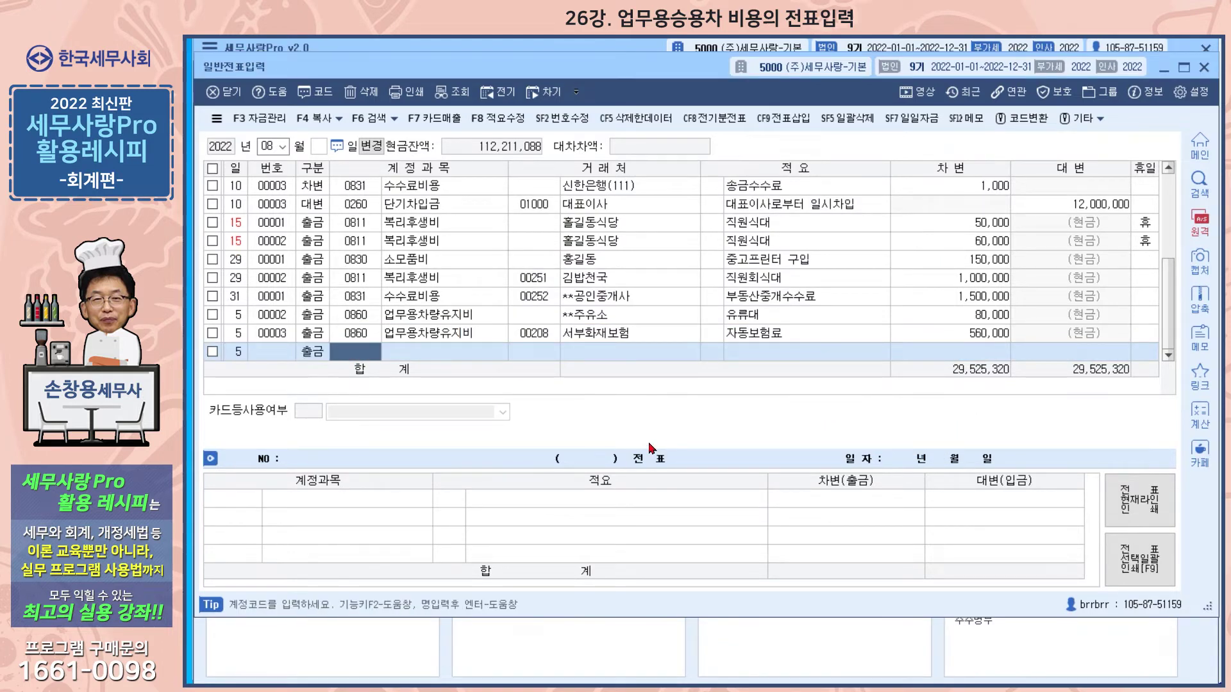
{"action": "type", "text": "0817"}
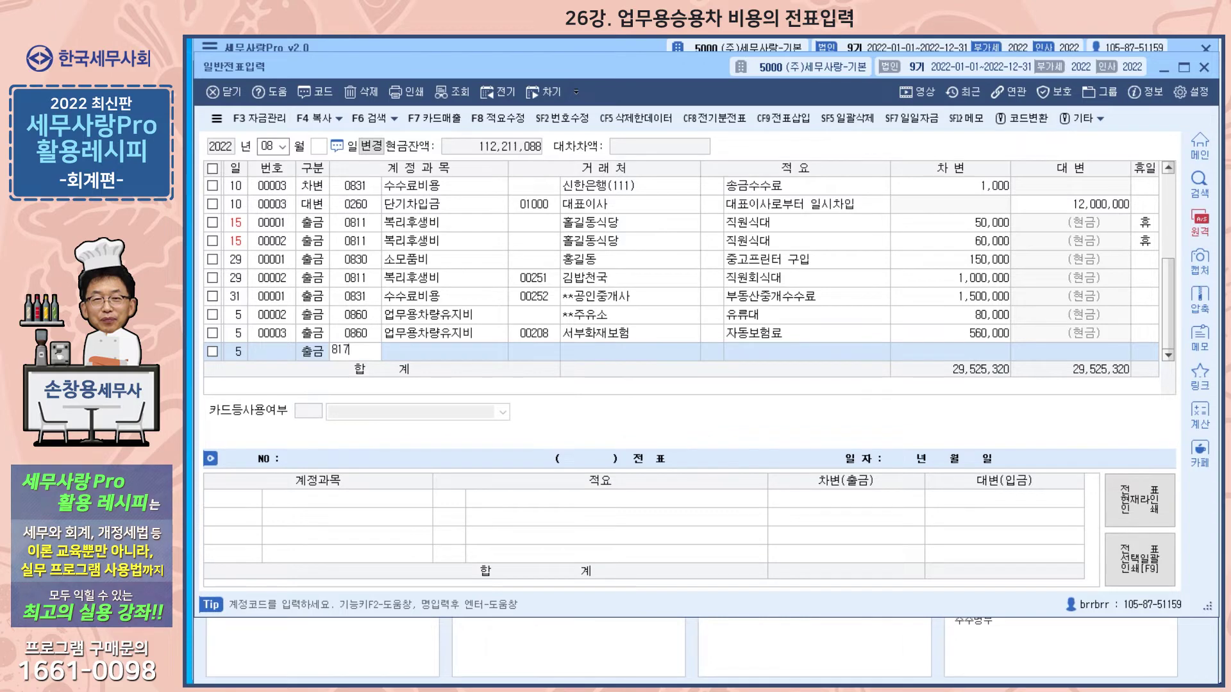
{"action": "key", "text": "Return"}
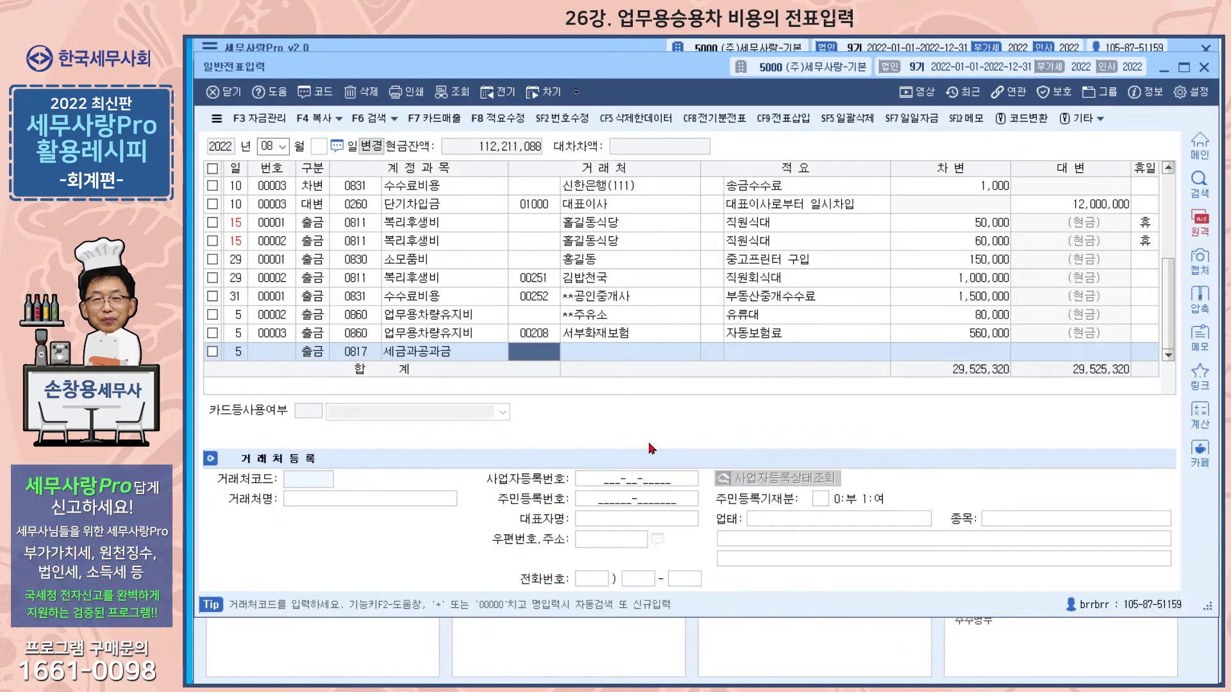
{"action": "key", "text": "F2"}
{"action": "type", "text": "강"}
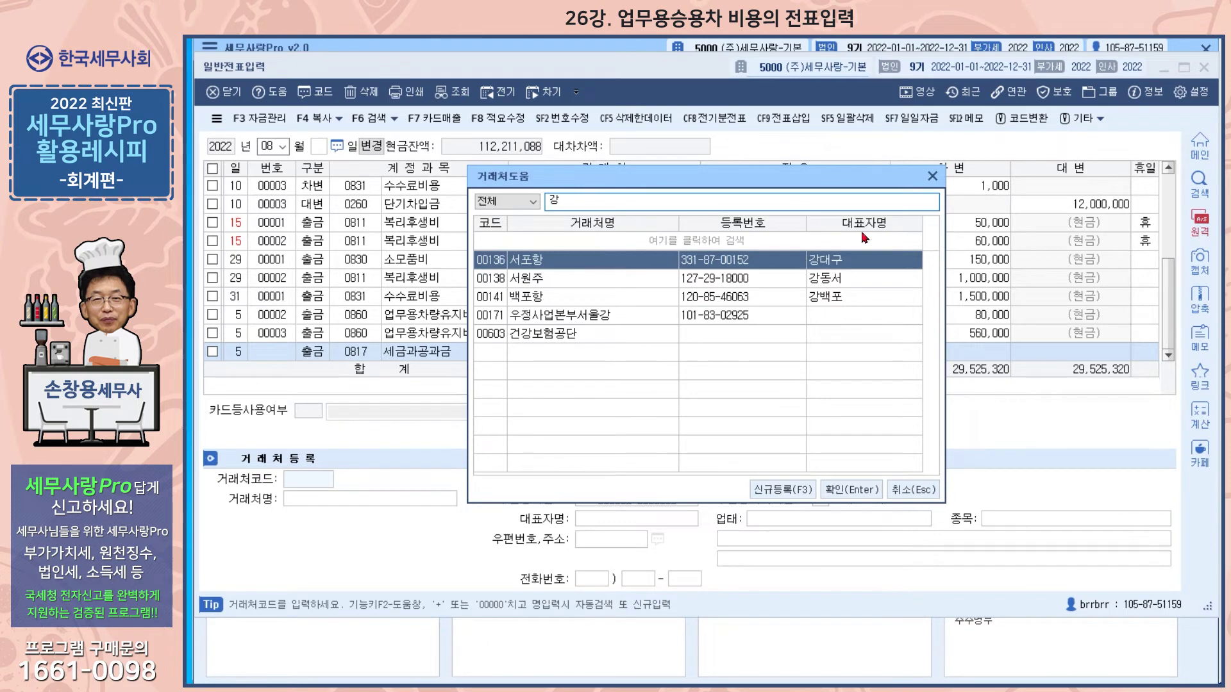
{"action": "left_click", "coordinate": [933, 177]}
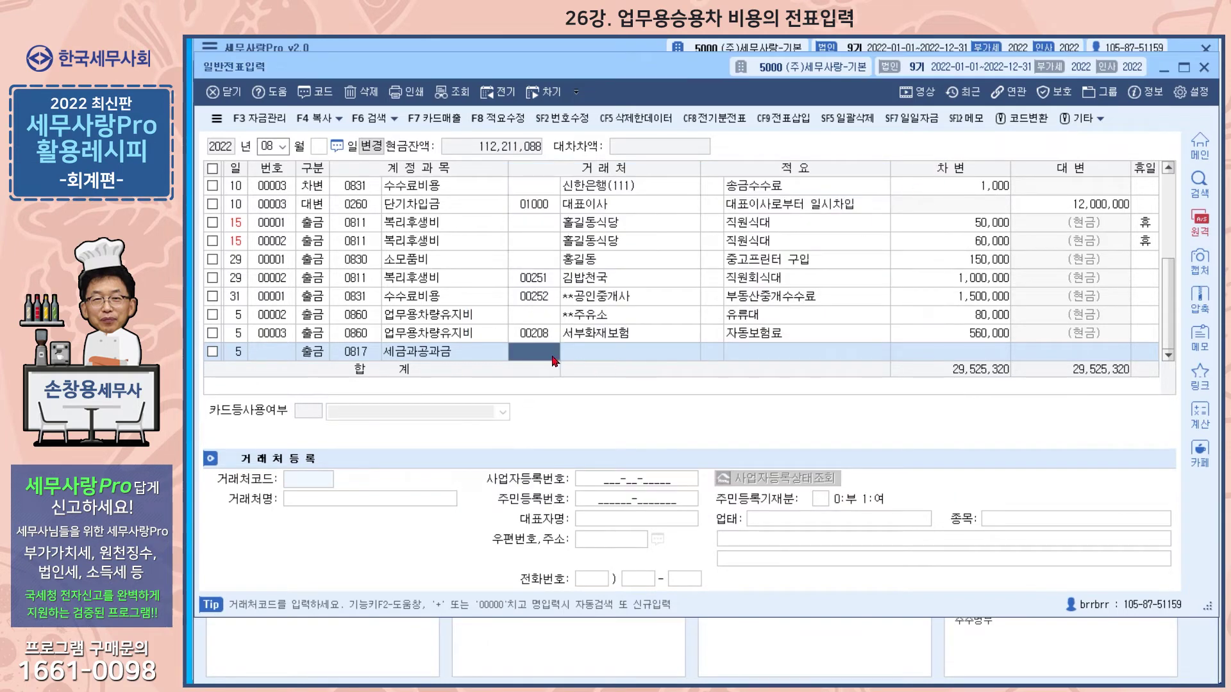
Register 강남구청 as a new vendor with code 00253 for the 세금과공과금 line
{"action": "key", "text": "plus"}
{"action": "type", "text": "강남구처"}
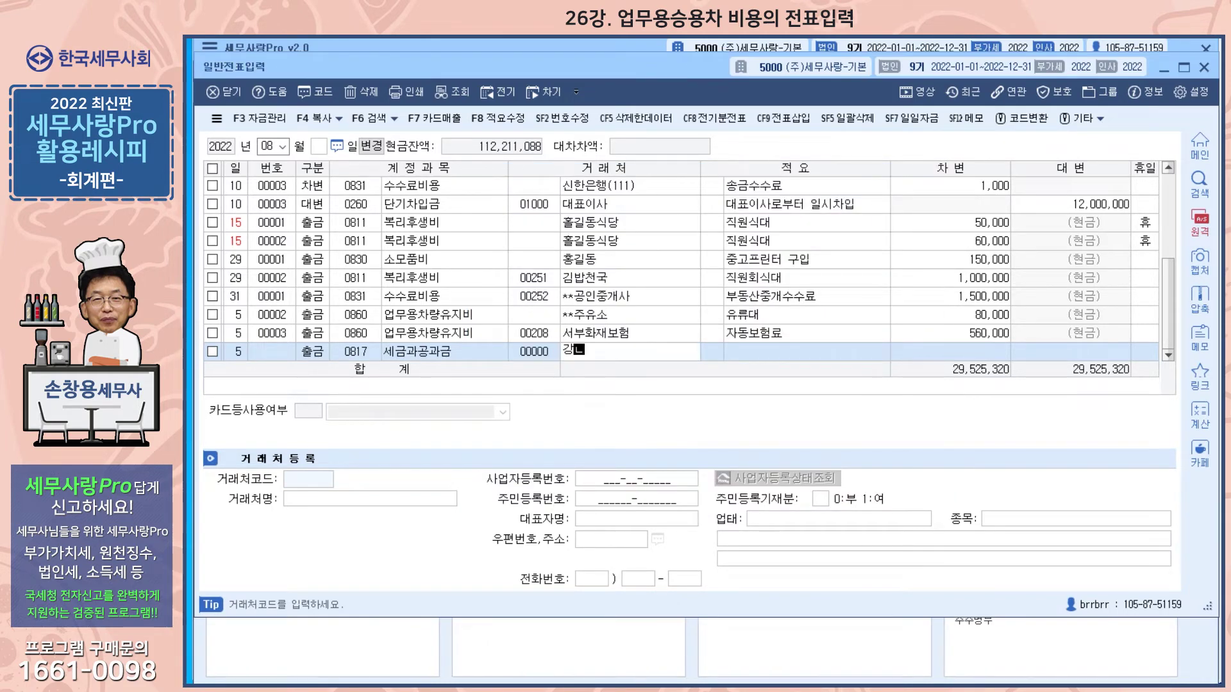
{"action": "key", "text": "Return"}
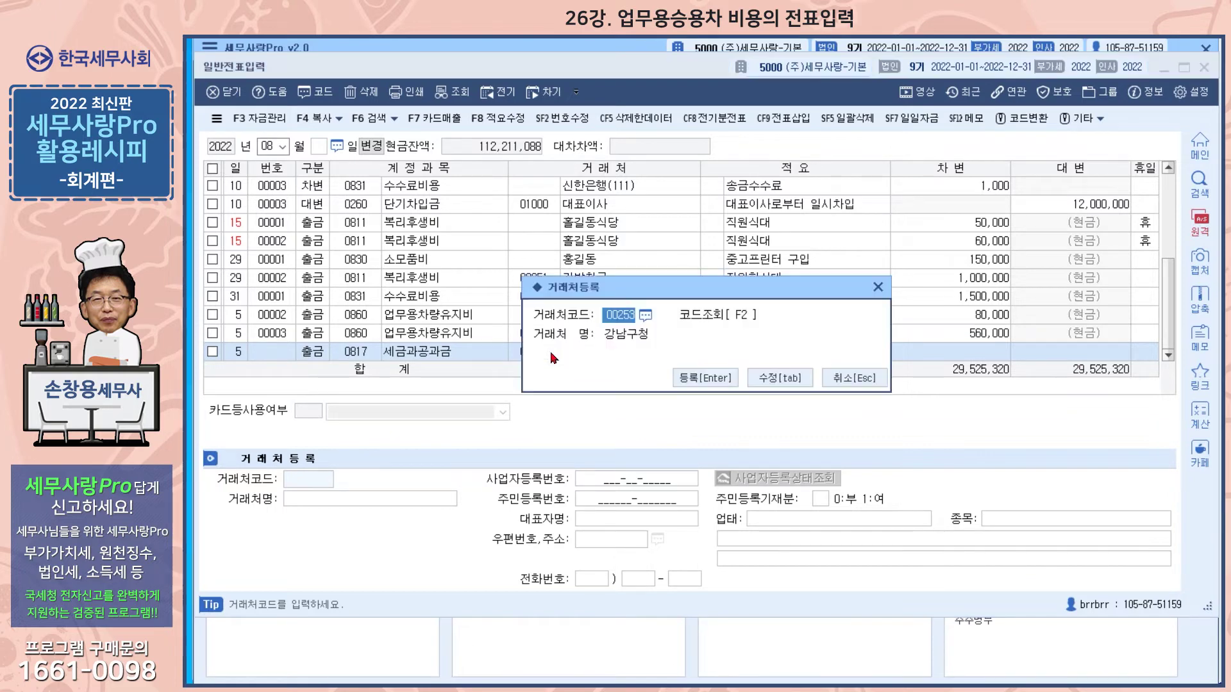
{"action": "left_click", "coordinate": [695, 377]}
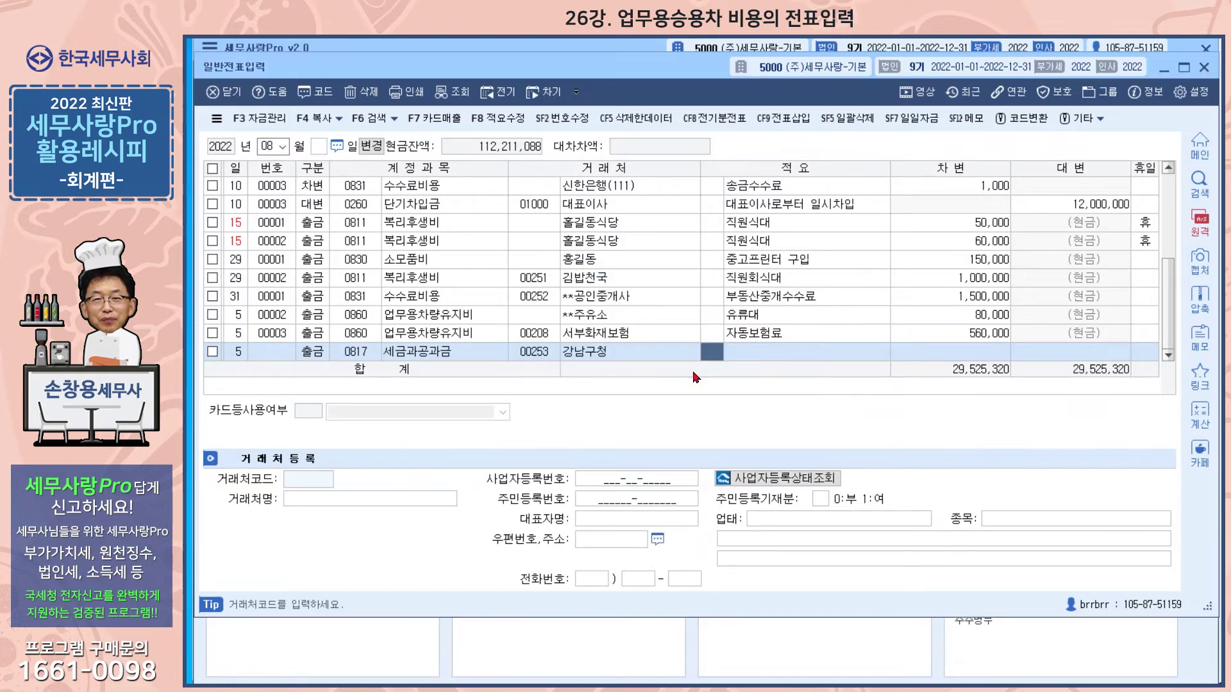
Fill in the tax line with preset description 1 자동차세 납부 and a debit amount of 350,000
{"action": "key", "text": "Return"}
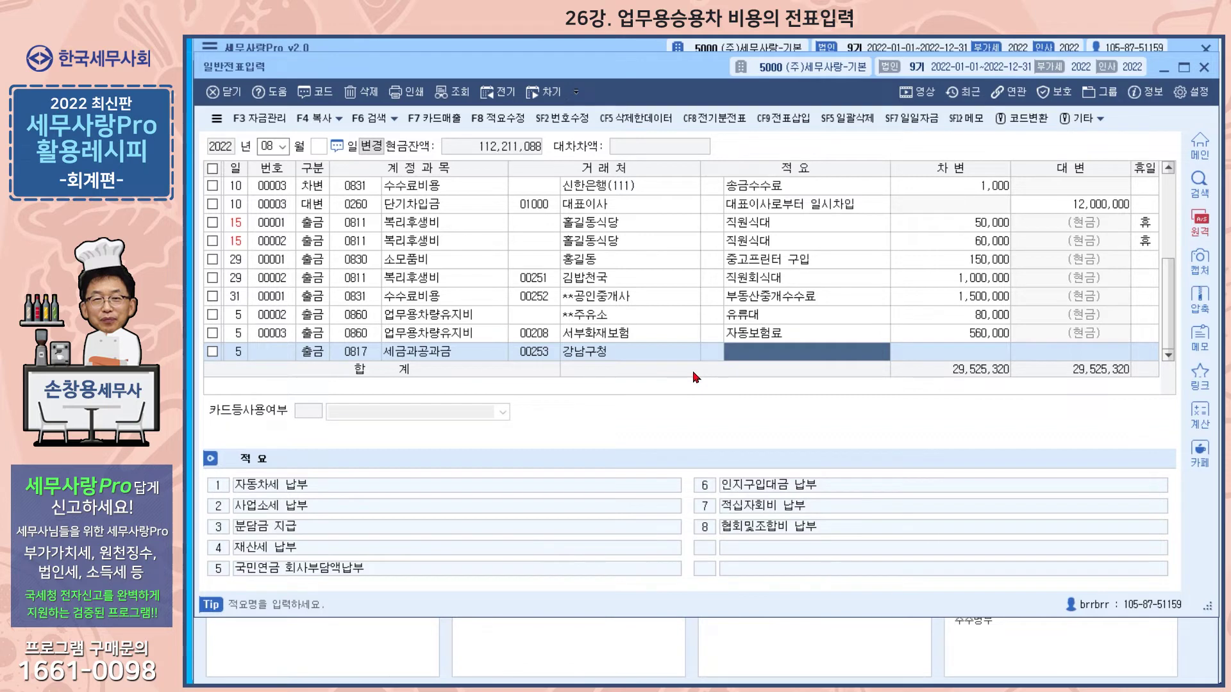
{"action": "type", "text": "1"}
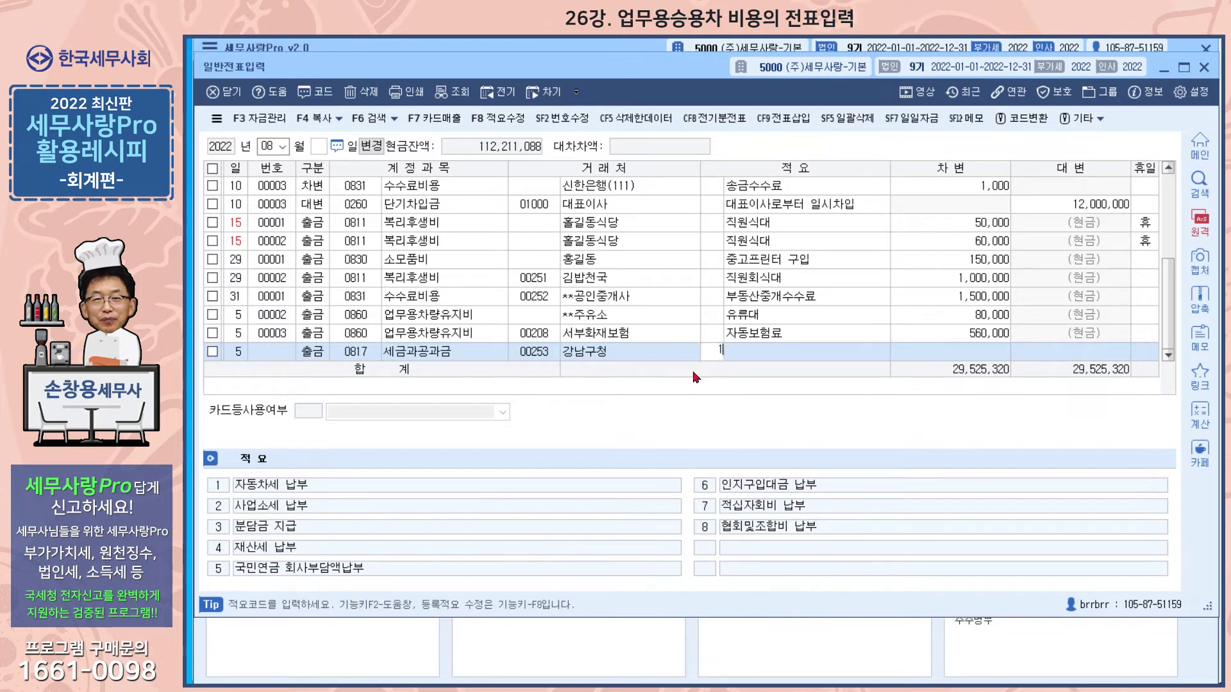
{"action": "key", "text": "Return"}
{"action": "key", "text": "Return"}
{"action": "type", "text": "3500000"}
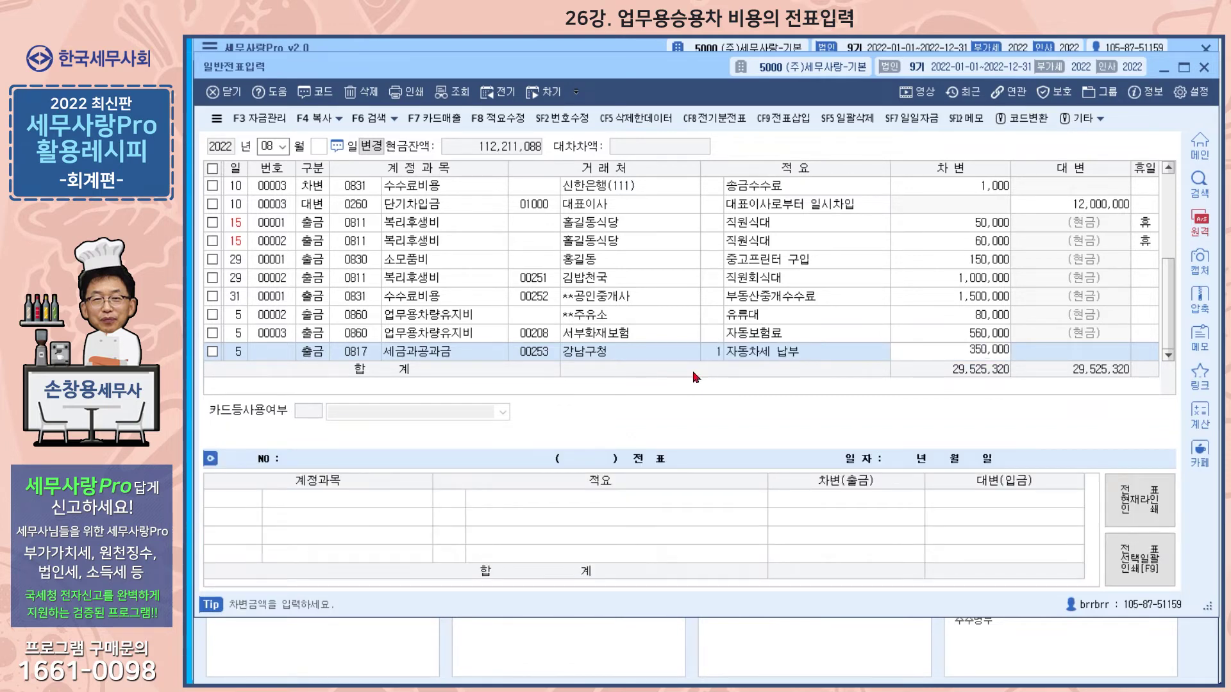
{"action": "key", "text": "Return"}
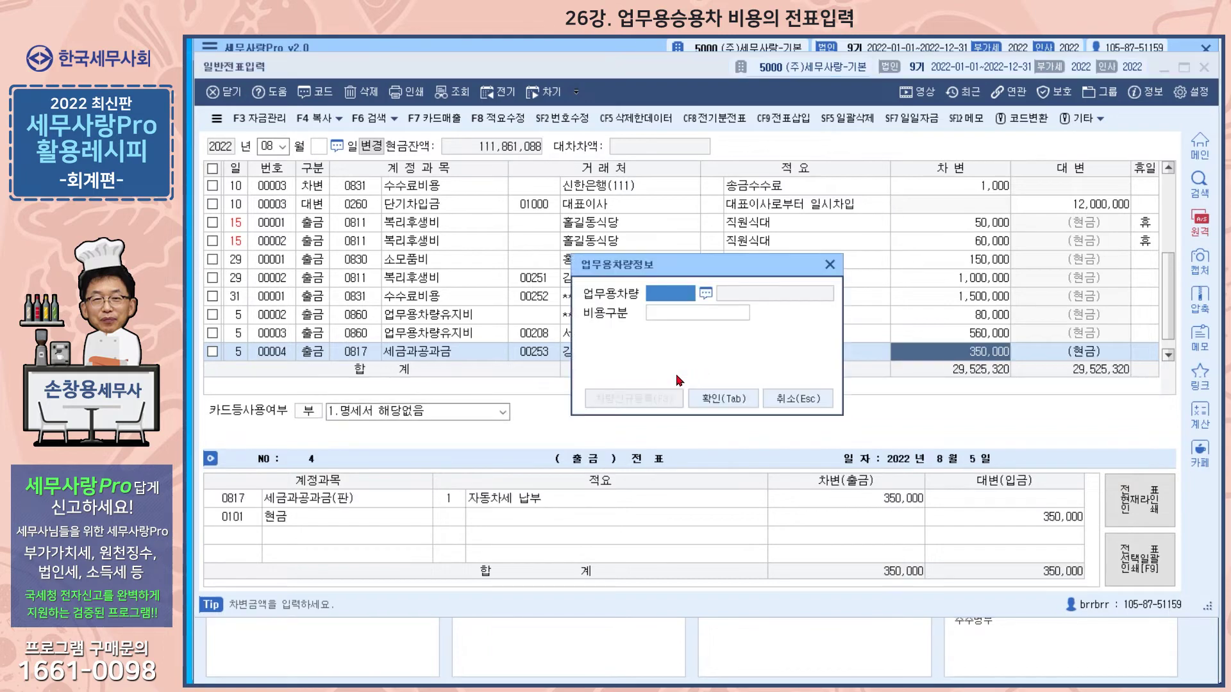
Assign vehicle 0002 with expense type 4.자동차세 to the car tax entry and finish the line
{"action": "left_click", "coordinate": [705, 294]}
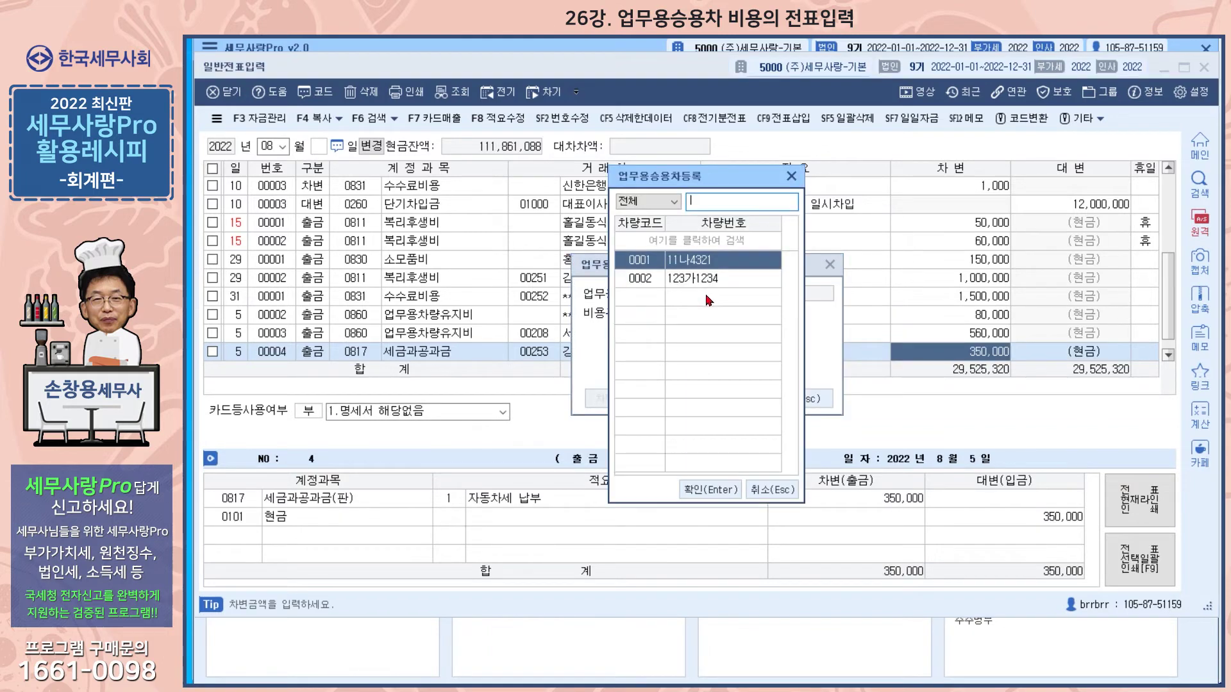
{"action": "left_click", "coordinate": [706, 278]}
{"action": "left_click", "coordinate": [710, 489]}
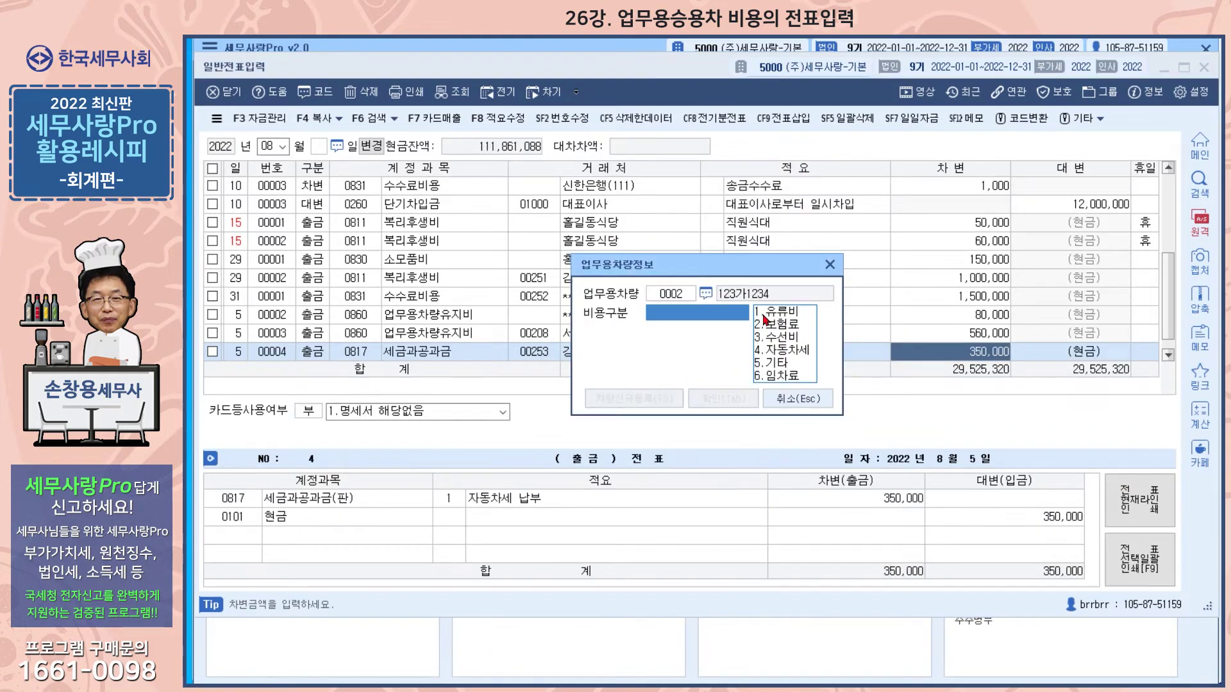
{"action": "left_click", "coordinate": [788, 361]}
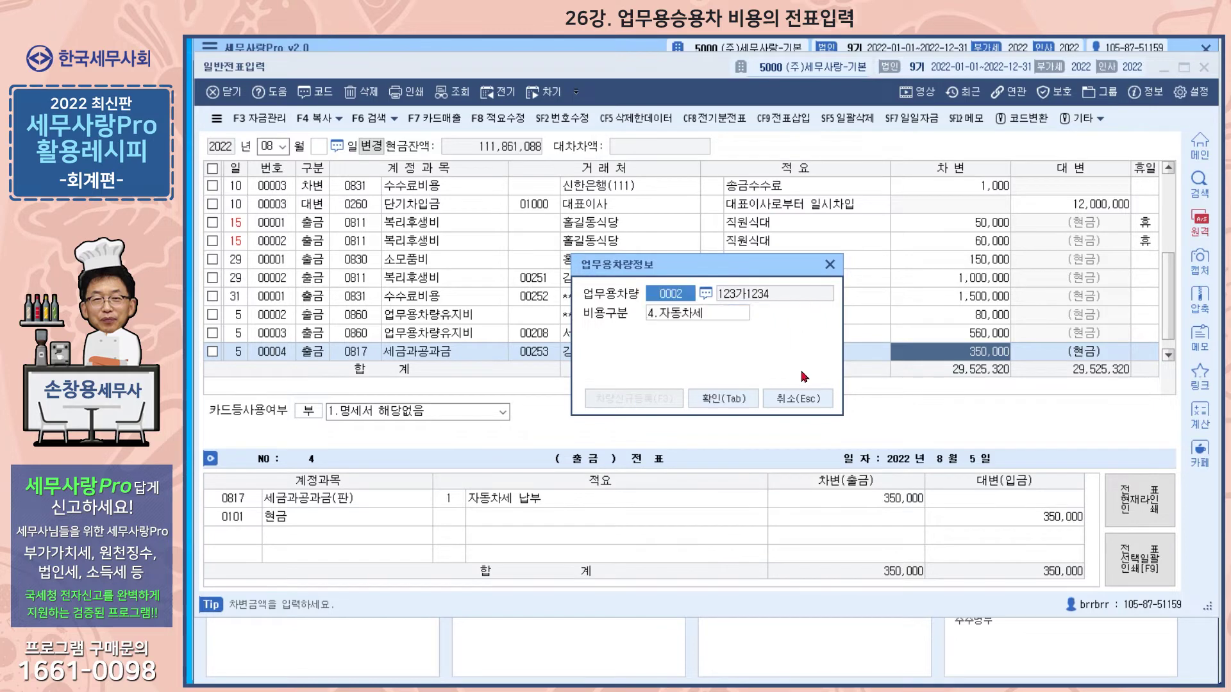
{"action": "left_click", "coordinate": [731, 400]}
{"action": "key", "text": "Return"}
{"action": "key", "text": "Return"}
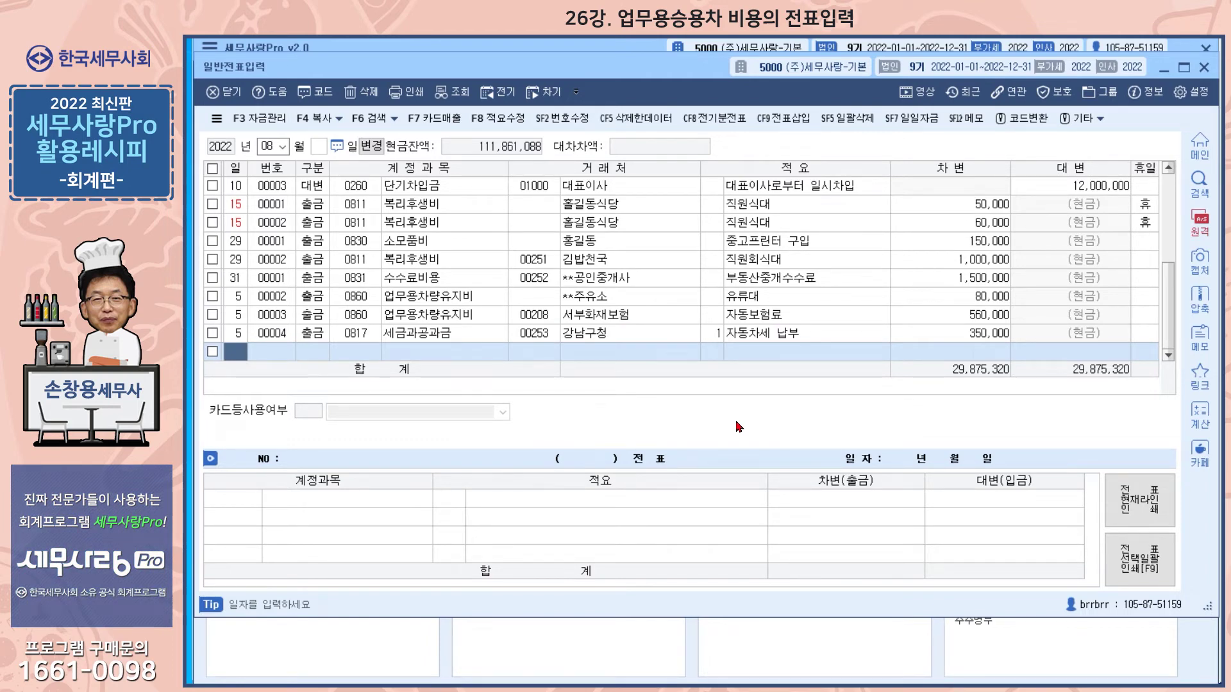
Start a cash-out (출금) line for day 5 with the 판매관리비 account 0819 임차료, found by searching for 임차
{"action": "type", "text": "5"}
{"action": "key", "text": "Return"}
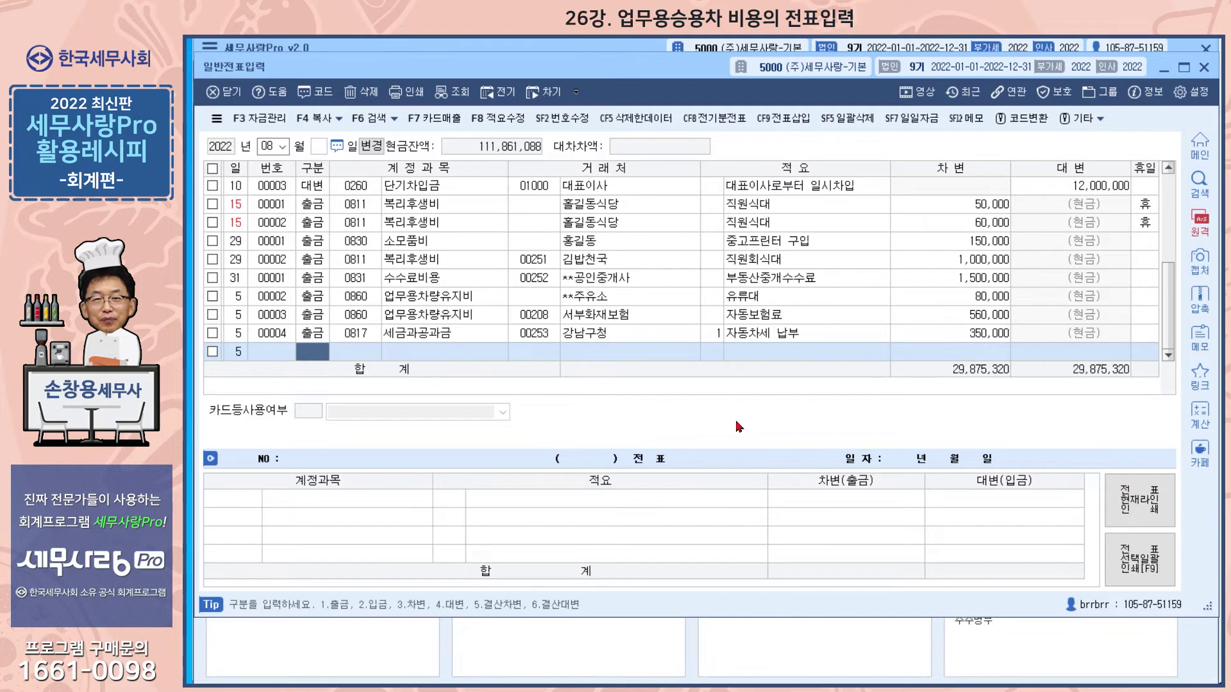
{"action": "type", "text": "1"}
{"action": "key", "text": "Return"}
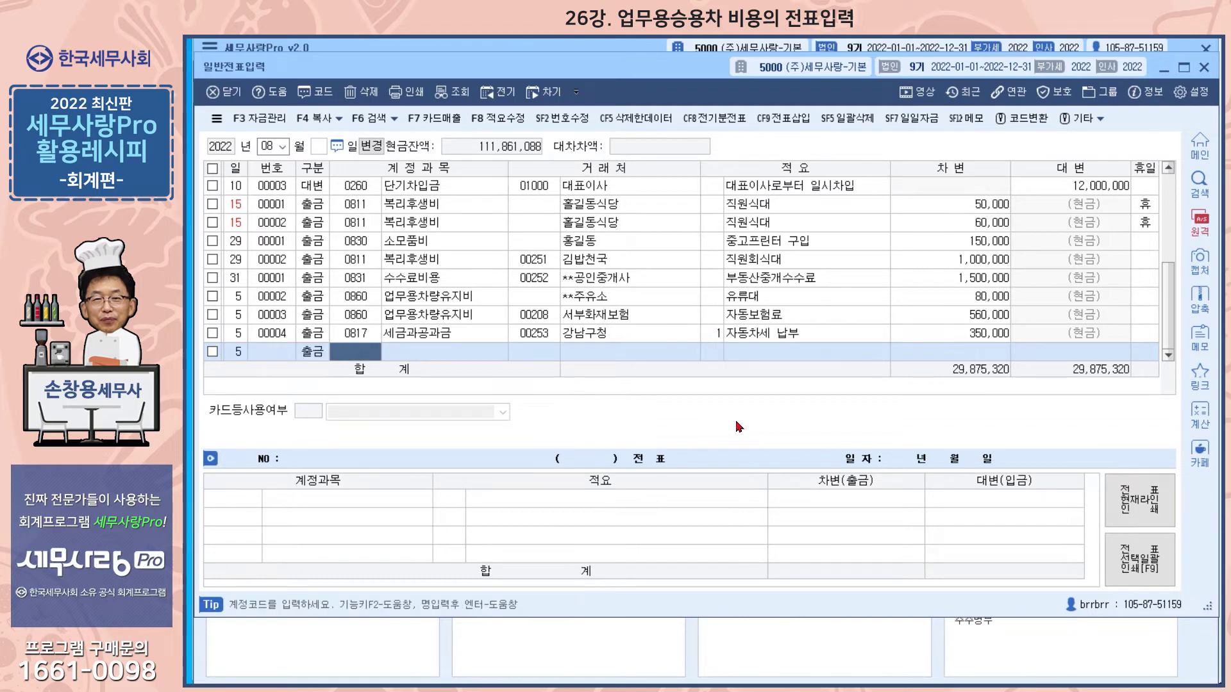
{"action": "type", "text": "8"}
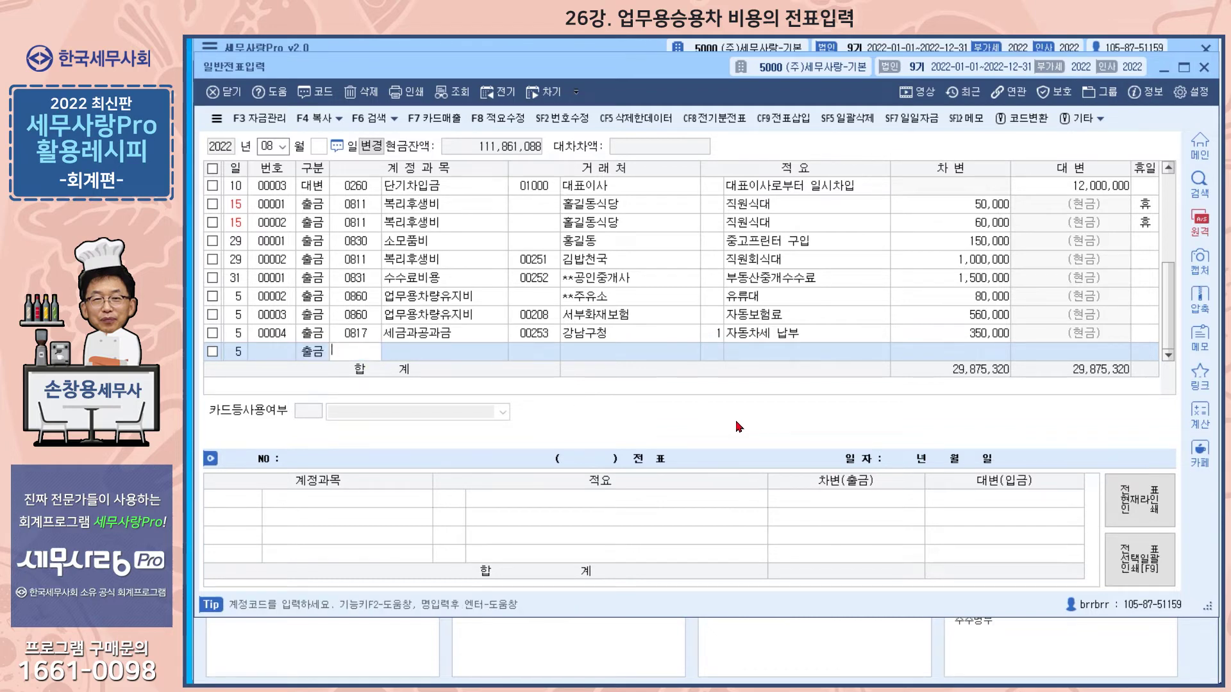
{"action": "type", "text": "임ㅊㅏ"}
{"action": "key", "text": "Return"}
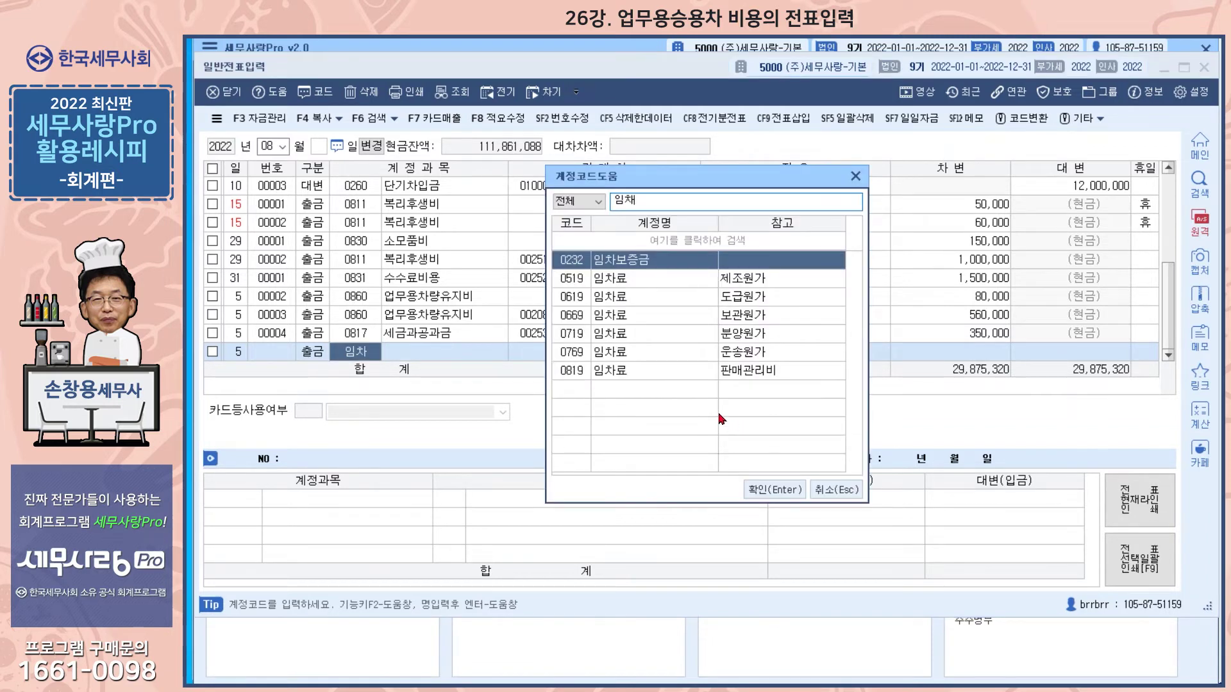
{"action": "left_click", "coordinate": [636, 371]}
{"action": "left_click", "coordinate": [763, 492]}
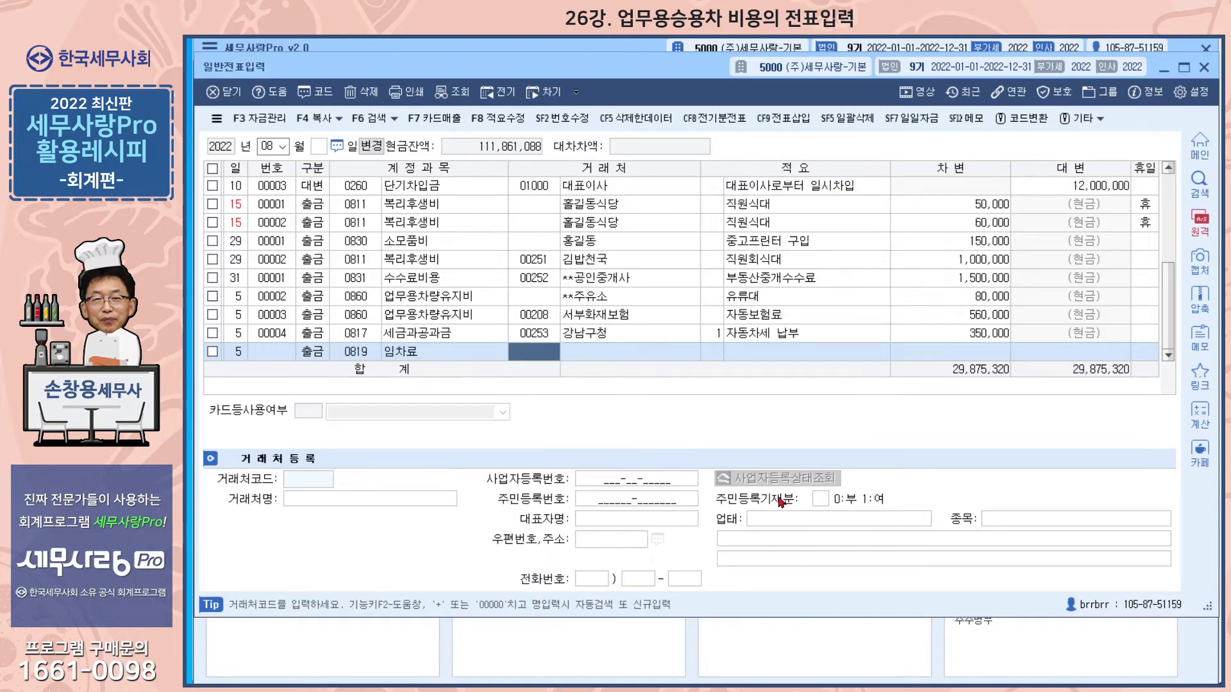
Clear the 강남구청 vendor code from the 임차료 line and enter **리스회사 as the vendor name without a code
{"action": "key", "text": "Return"}
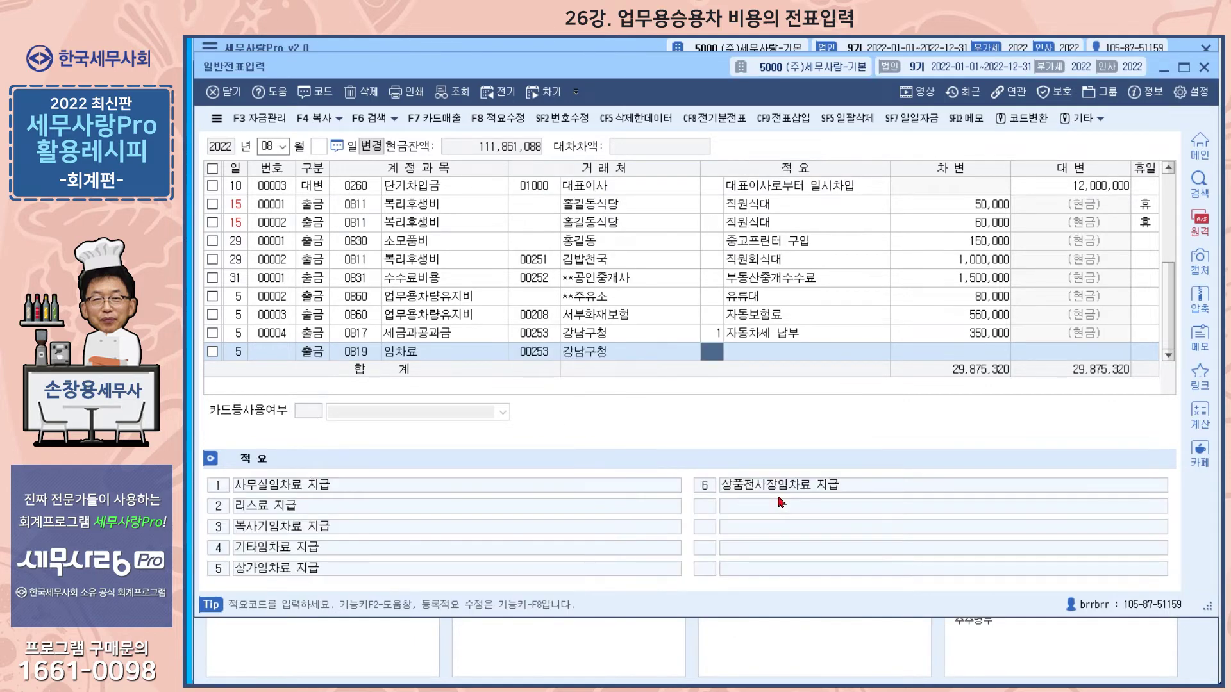
{"action": "left_click", "coordinate": [548, 353]}
{"action": "left_click", "coordinate": [590, 359]}
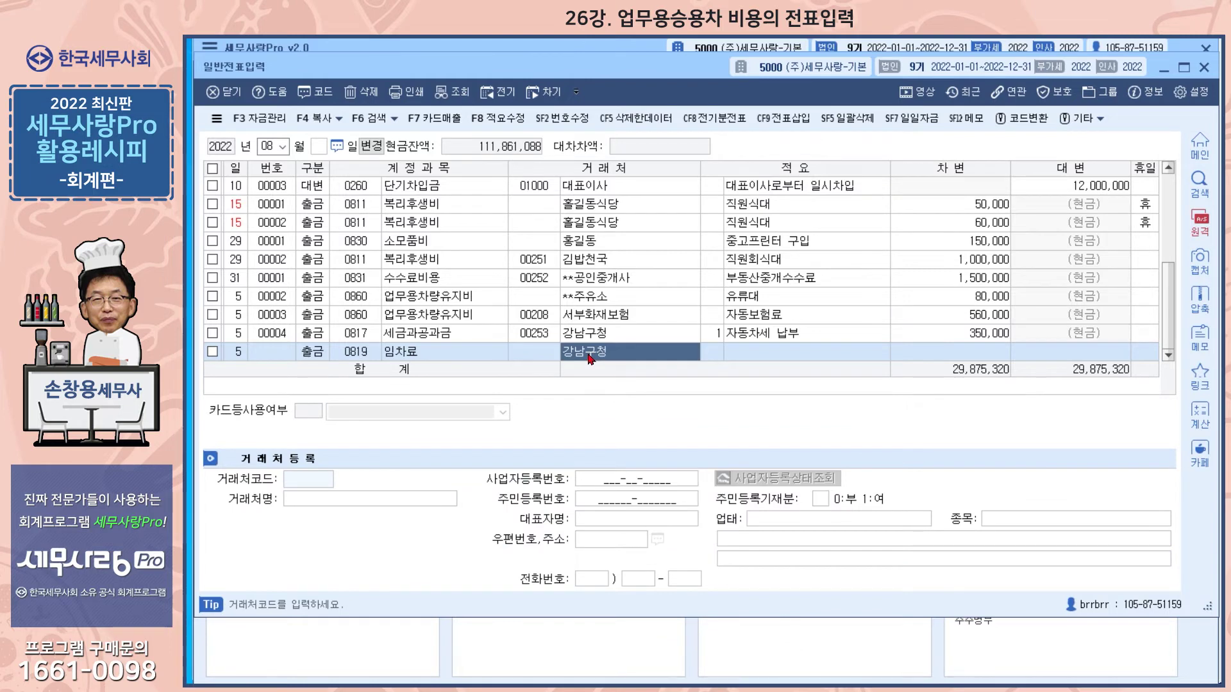
{"action": "type", "text": "**"}
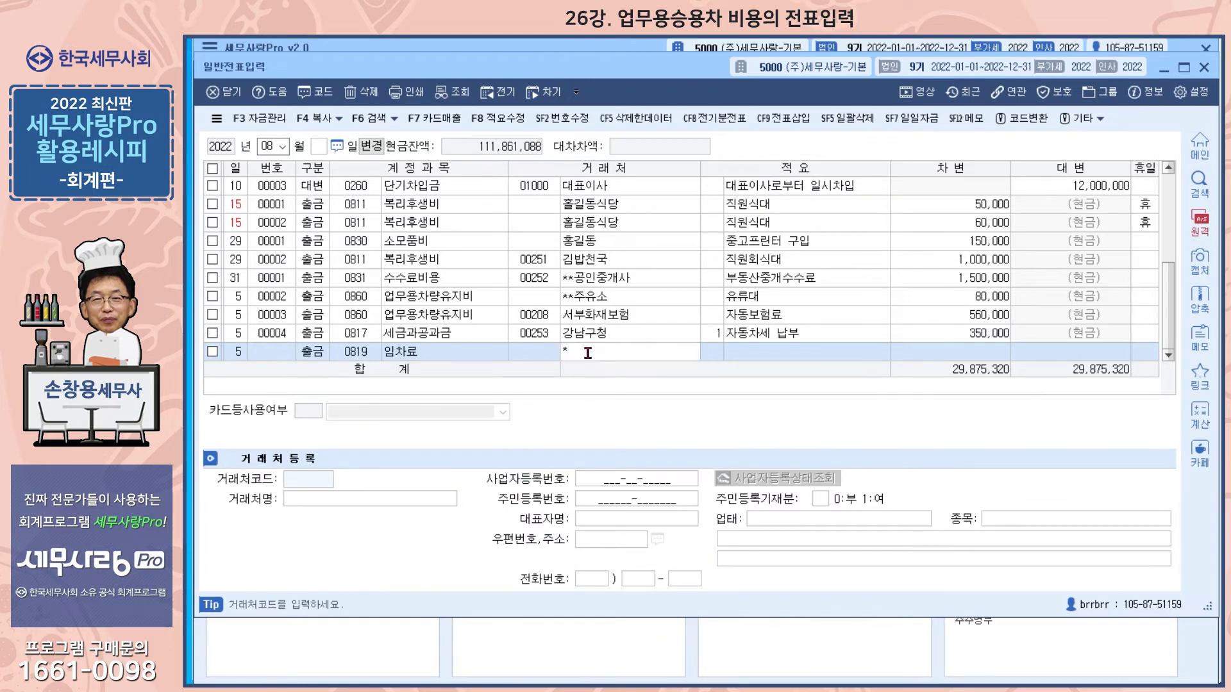
{"action": "type", "text": "리스회사"}
{"action": "key", "text": "Return"}
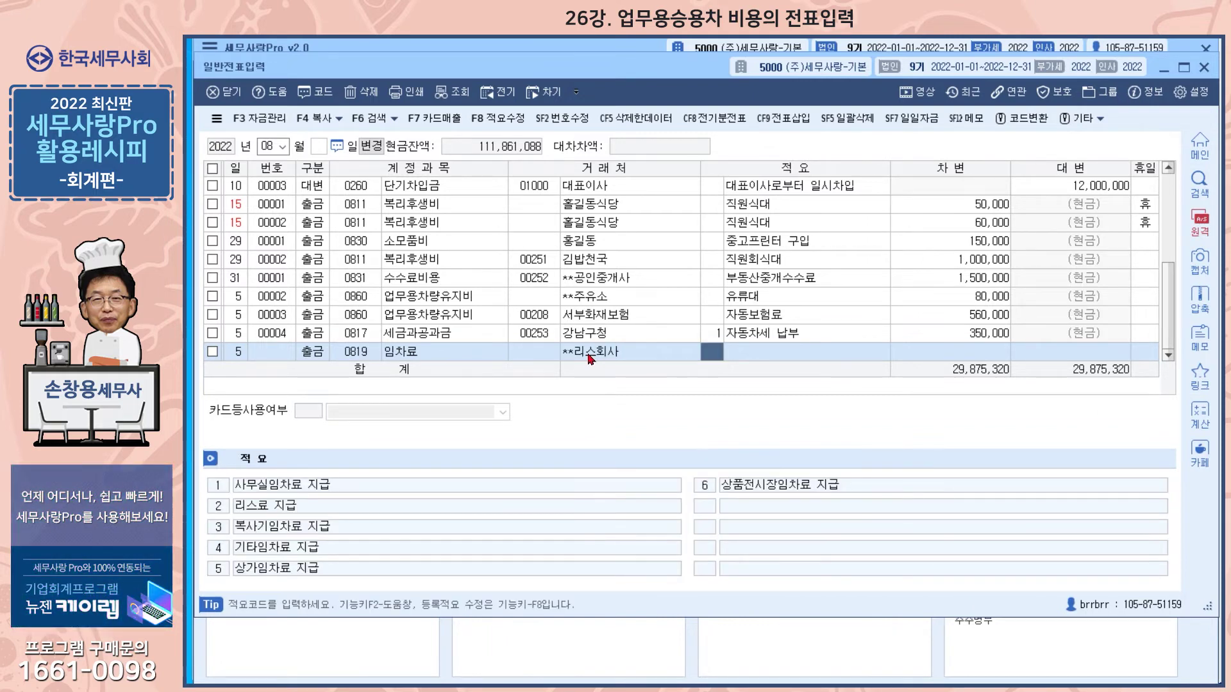
Enter the description 자동차리스료 and a debit amount of 1,500,000 on the 임차료 line
{"action": "key", "text": "Return"}
{"action": "type", "text": "자동"}
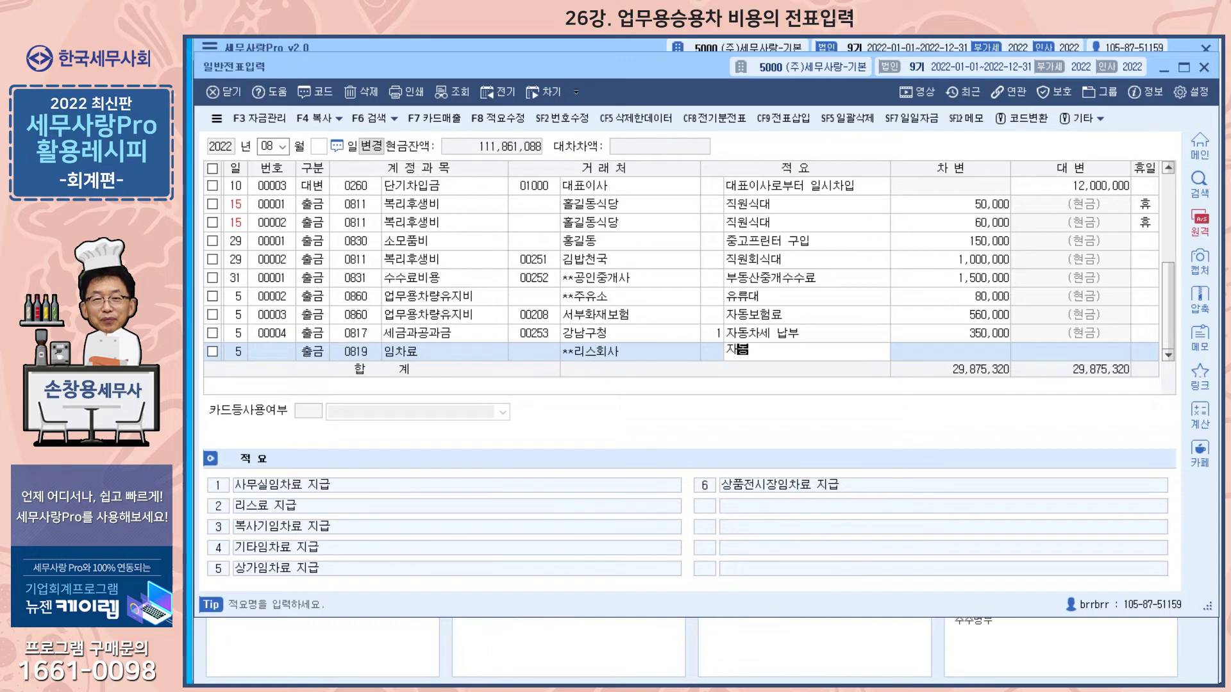
{"action": "type", "text": "차리스료"}
{"action": "key", "text": "Return"}
{"action": "type", "text": "1,500"}
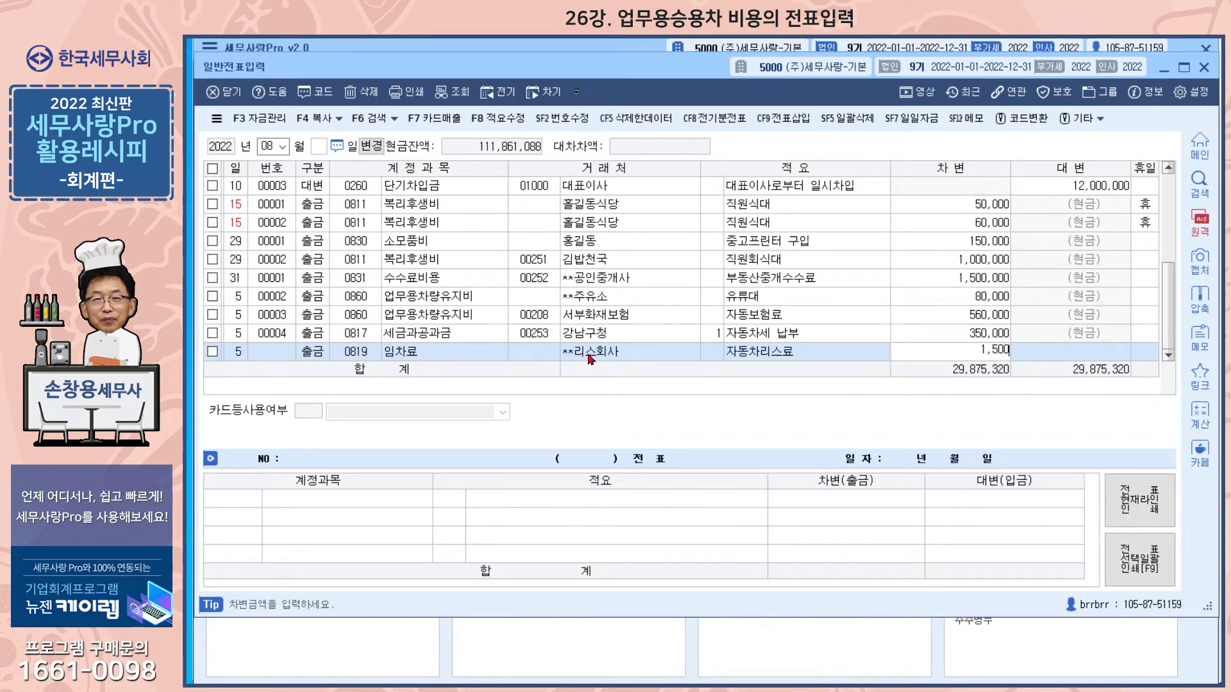
{"action": "type", "text": ",000"}
{"action": "key", "text": "Return"}
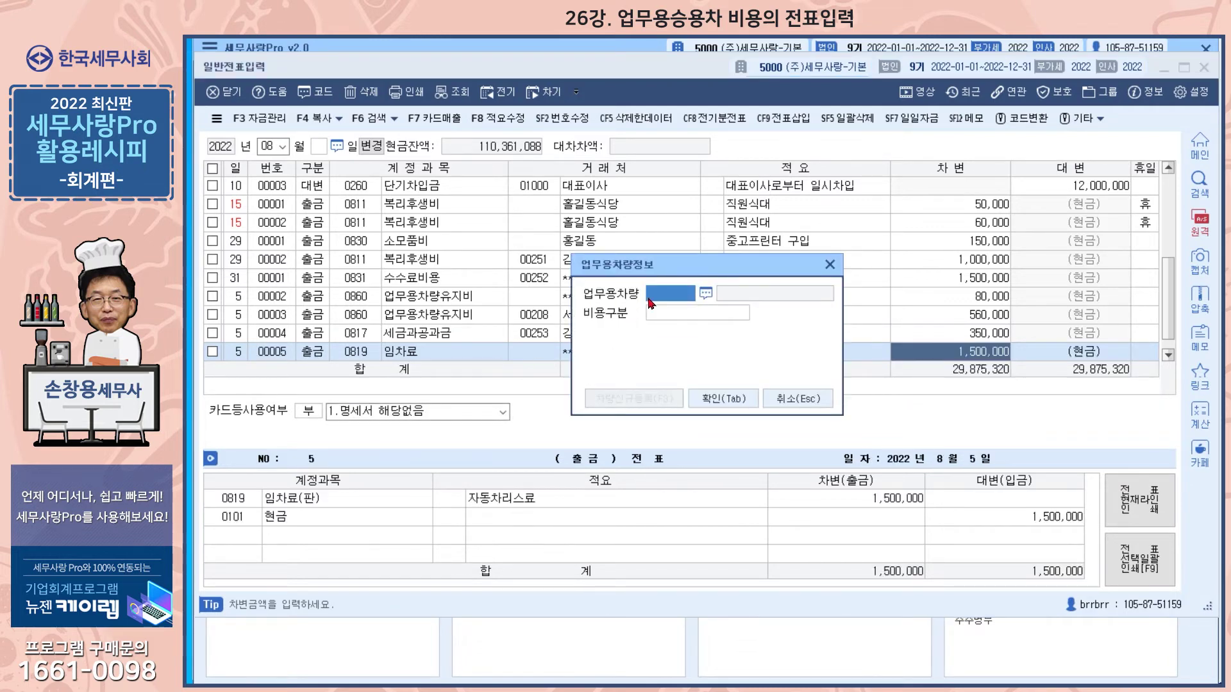
Assign vehicle 0002 with expense type 6.임차료 to the lease entry and finish the line
{"action": "left_click", "coordinate": [707, 296]}
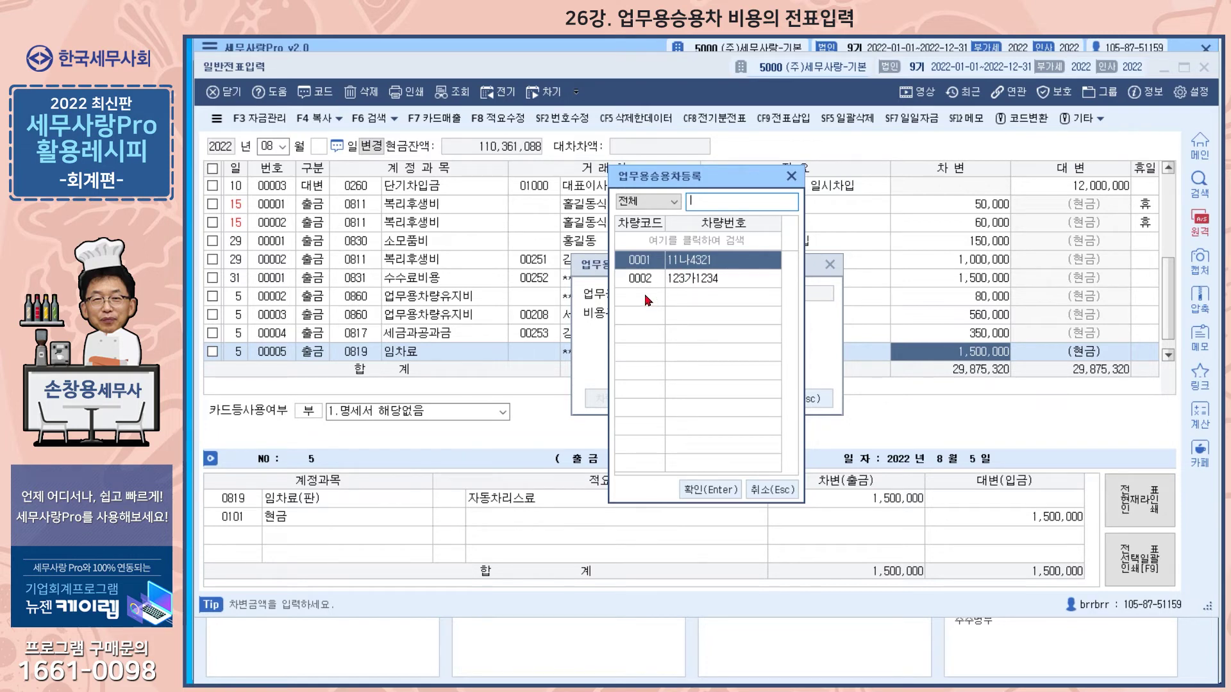
{"action": "left_click", "coordinate": [680, 282]}
{"action": "left_click", "coordinate": [708, 490]}
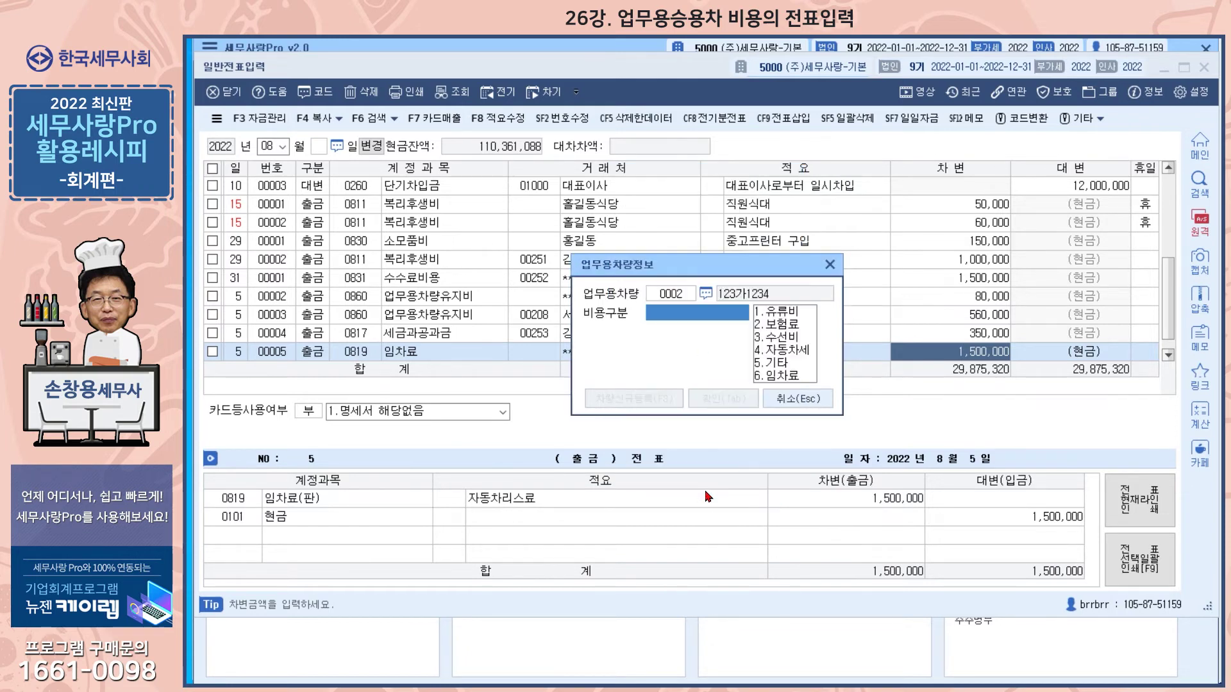
{"action": "left_click", "coordinate": [790, 380]}
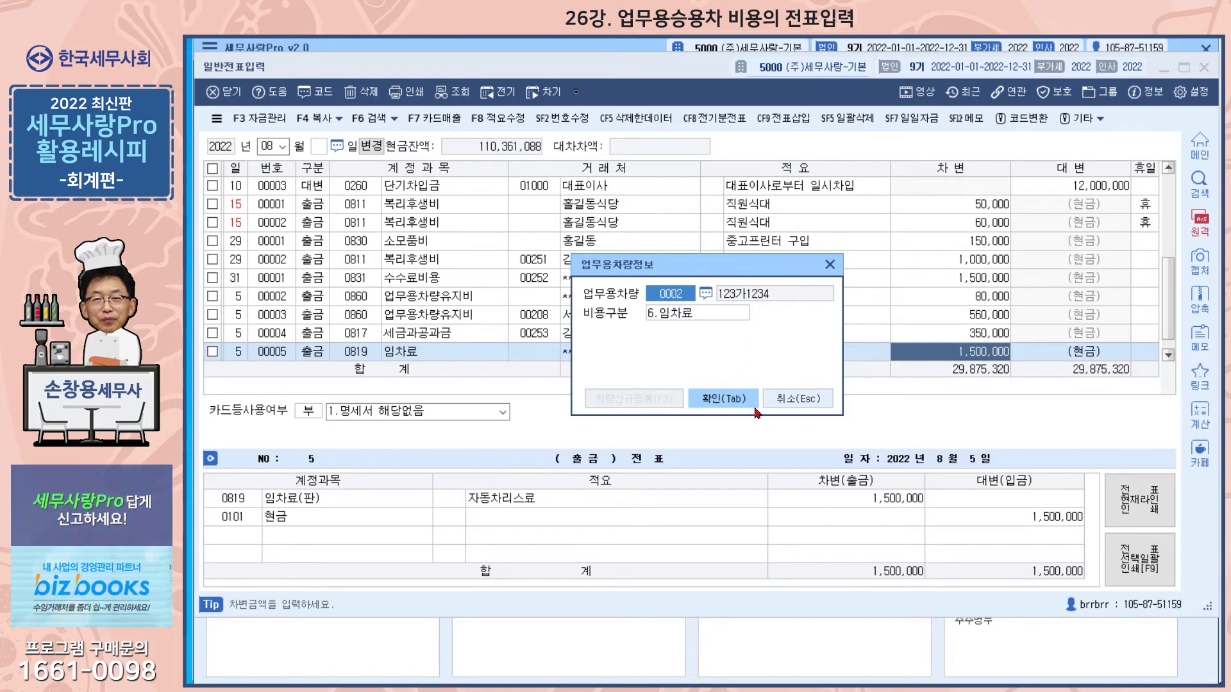
{"action": "left_click", "coordinate": [741, 406]}
{"action": "key", "text": "Return"}
{"action": "key", "text": "Return"}
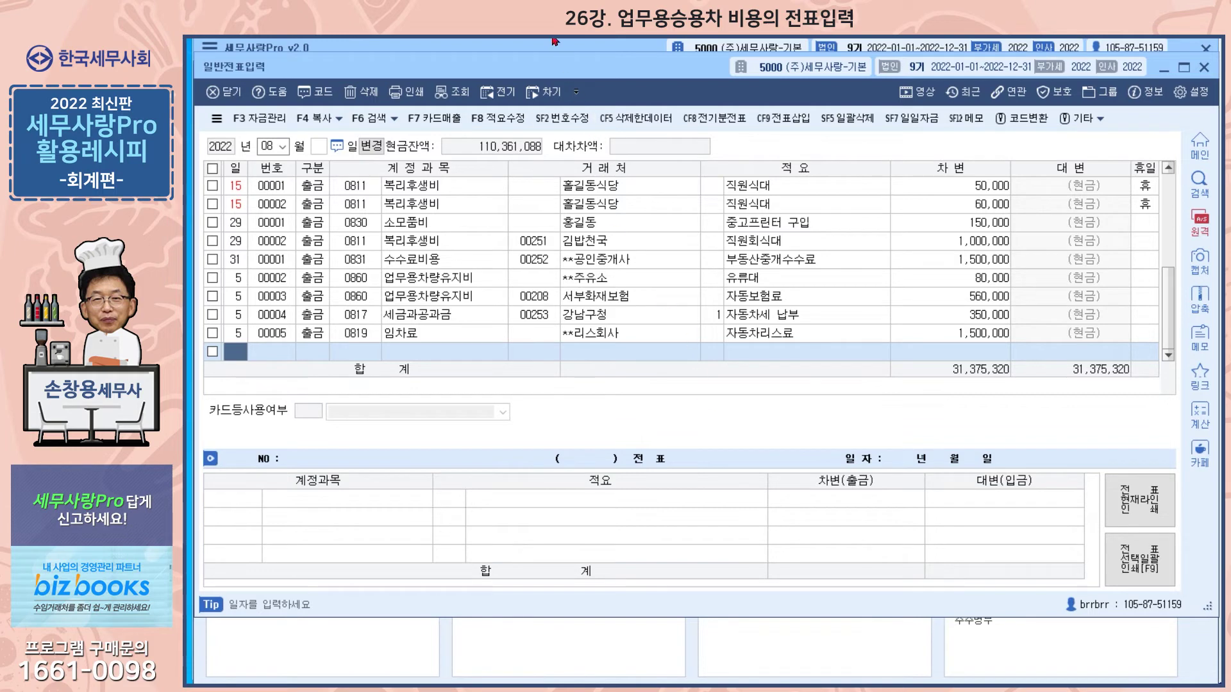
Close the general voucher entry and query 관련비용현황 in 업무용승용차비용현황 for 2022-01-01 to 2022-12-31 with lease category 0.전체
{"action": "key", "text": "Escape"}
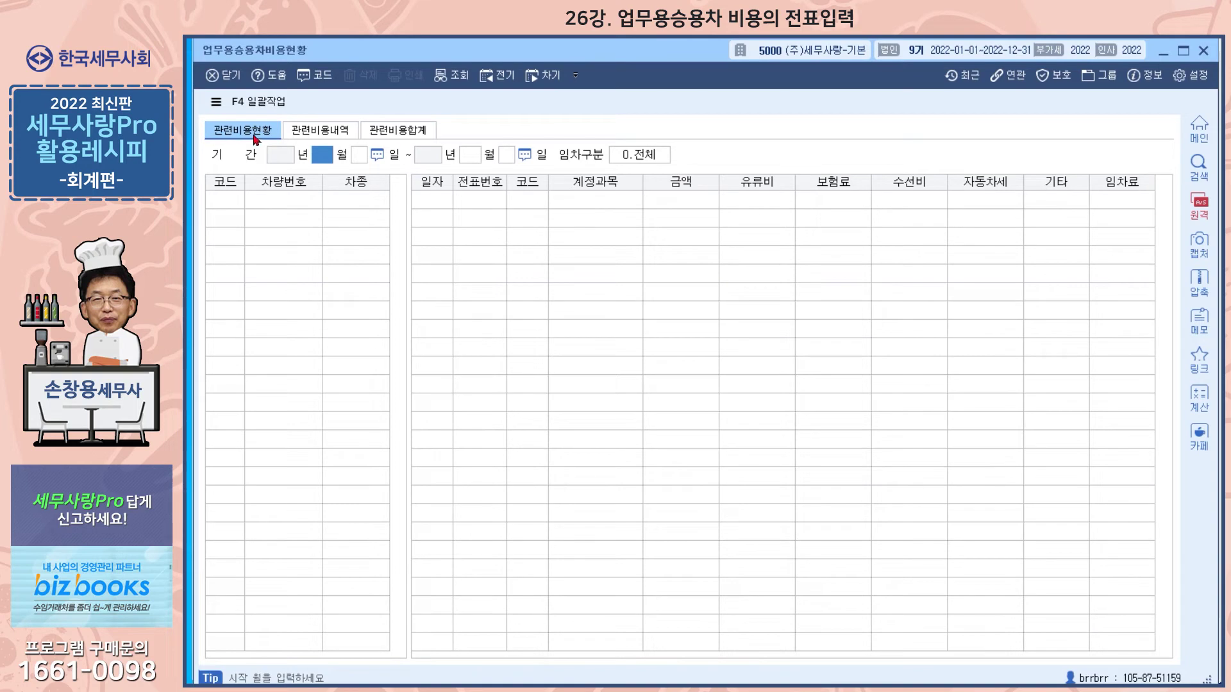
{"action": "key", "text": "Return"}
{"action": "key", "text": "Return"}
{"action": "key", "text": "Return"}
{"action": "key", "text": "Return"}
{"action": "key", "text": "Return"}
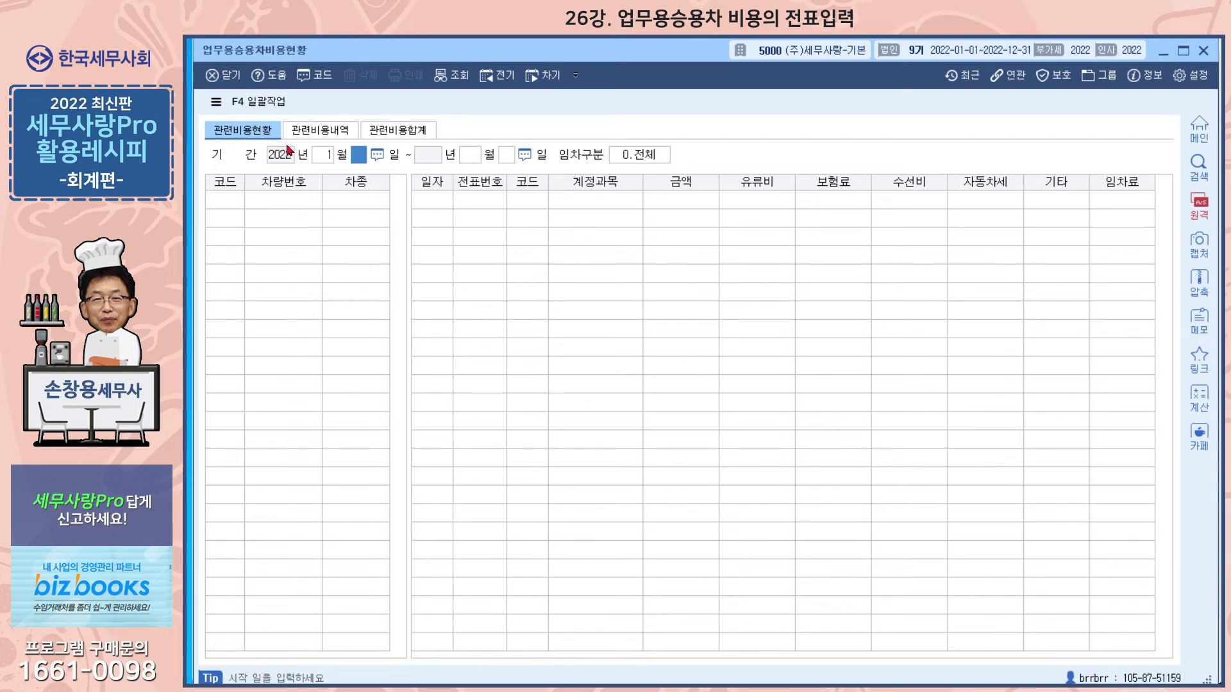
{"action": "key", "text": "Return"}
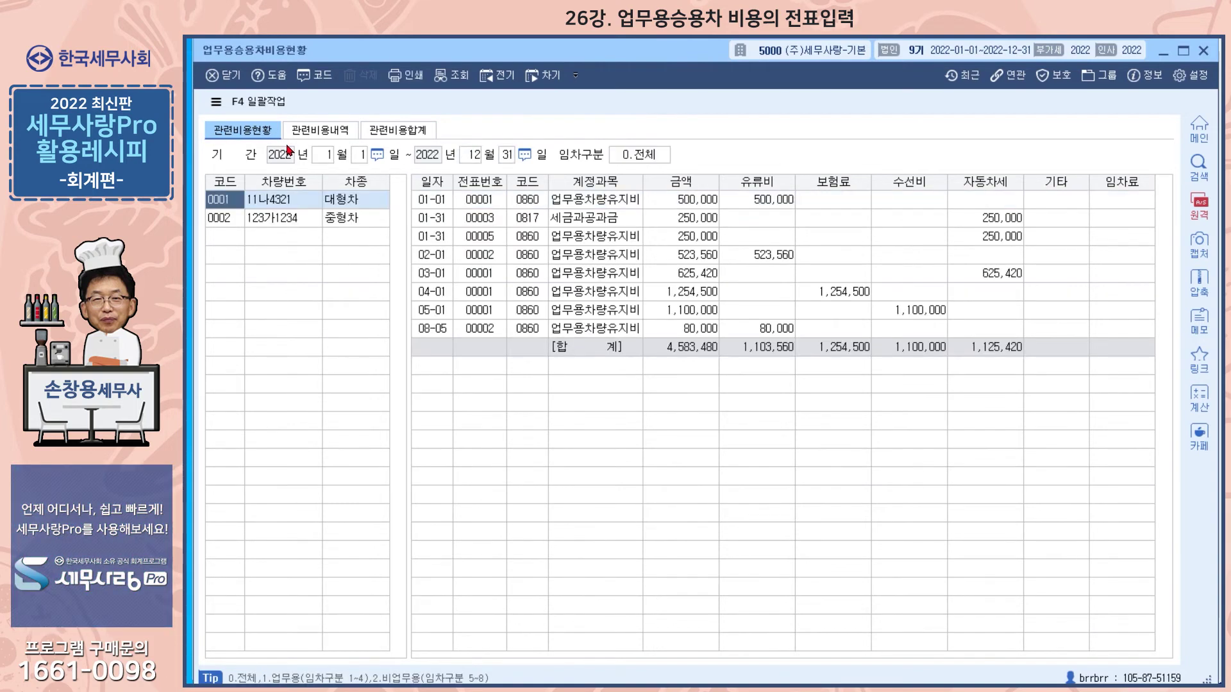
Compare the related cost listings of vehicles 0001 and 0002, ending on vehicle 0002
{"action": "left_click", "coordinate": [296, 218]}
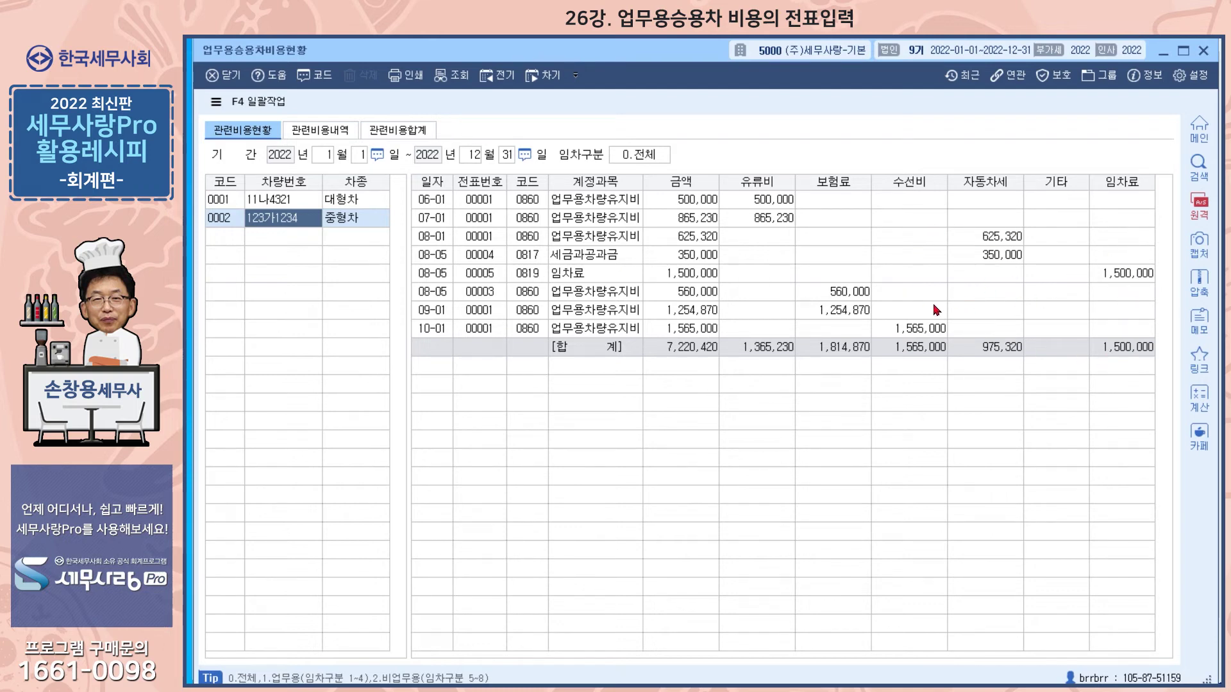
{"action": "left_click", "coordinate": [299, 199]}
{"action": "left_click", "coordinate": [297, 220]}
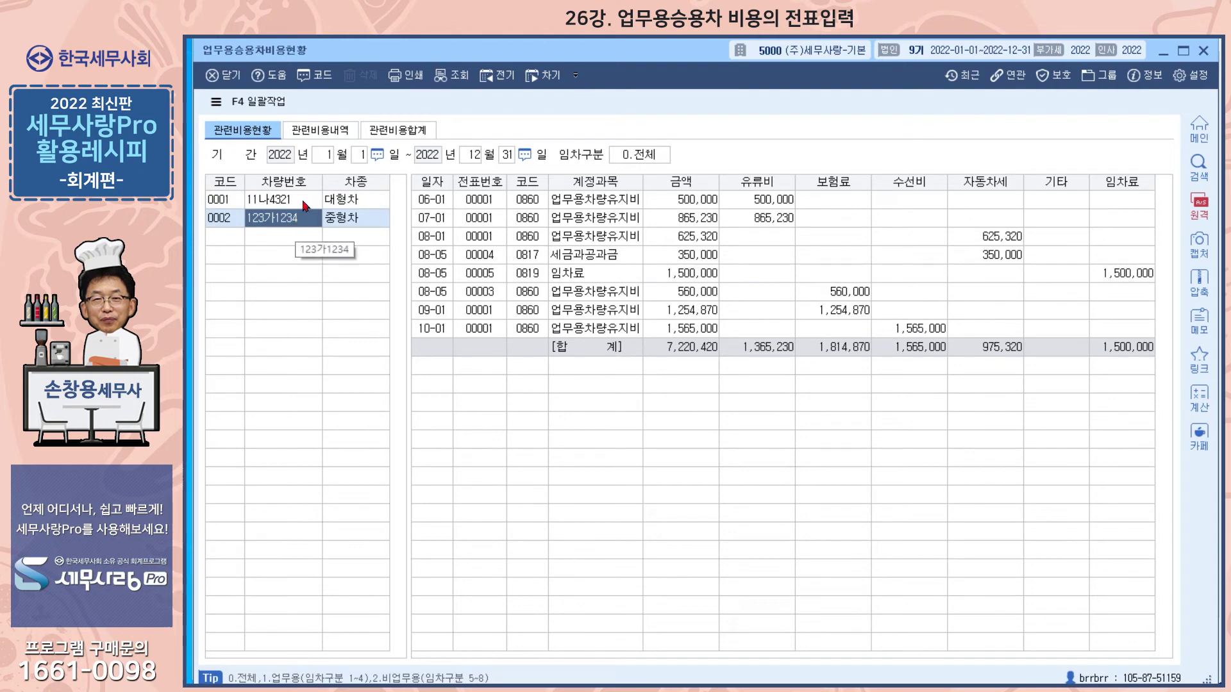
Query the 관련비용내역 view for 2022-01-01 to 2022-12-31 and examine the voucher details of vehicle 0002
{"action": "left_click", "coordinate": [327, 133]}
{"action": "key", "text": "Return"}
{"action": "key", "text": "Return"}
{"action": "key", "text": "Return"}
{"action": "key", "text": "Return"}
{"action": "key", "text": "Return"}
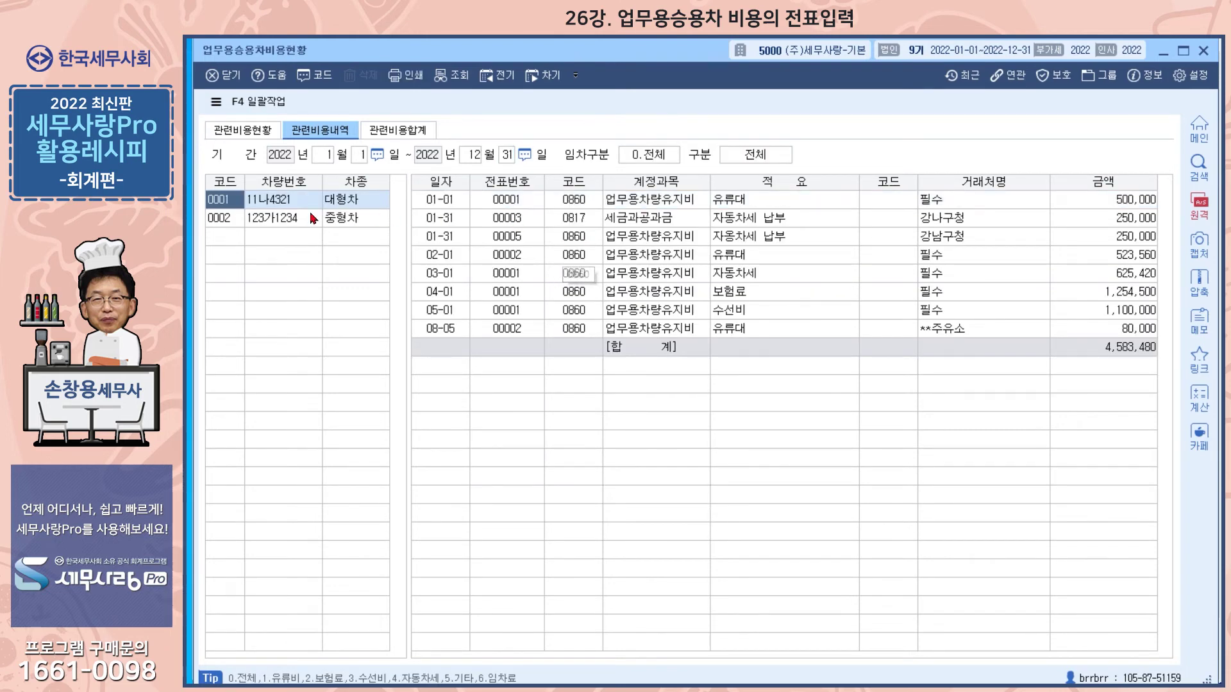
{"action": "left_click", "coordinate": [287, 221]}
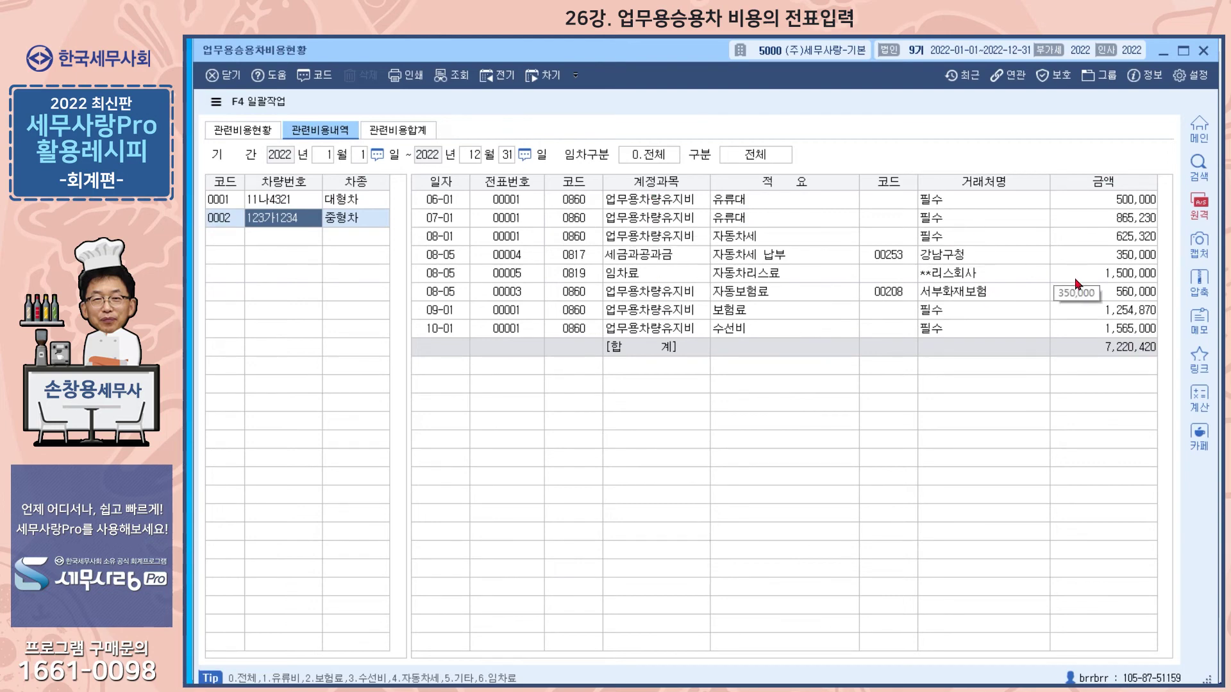
Review the 관련비용합계 view by account (0.계정별합계) for 2022-01-01 to 2022-12-31, and close the cost status report
{"action": "left_click", "coordinate": [397, 133]}
{"action": "key", "text": "Return"}
{"action": "key", "text": "Return"}
{"action": "key", "text": "Return"}
{"action": "key", "text": "Return"}
{"action": "key", "text": "Return"}
{"action": "key", "text": "Return"}
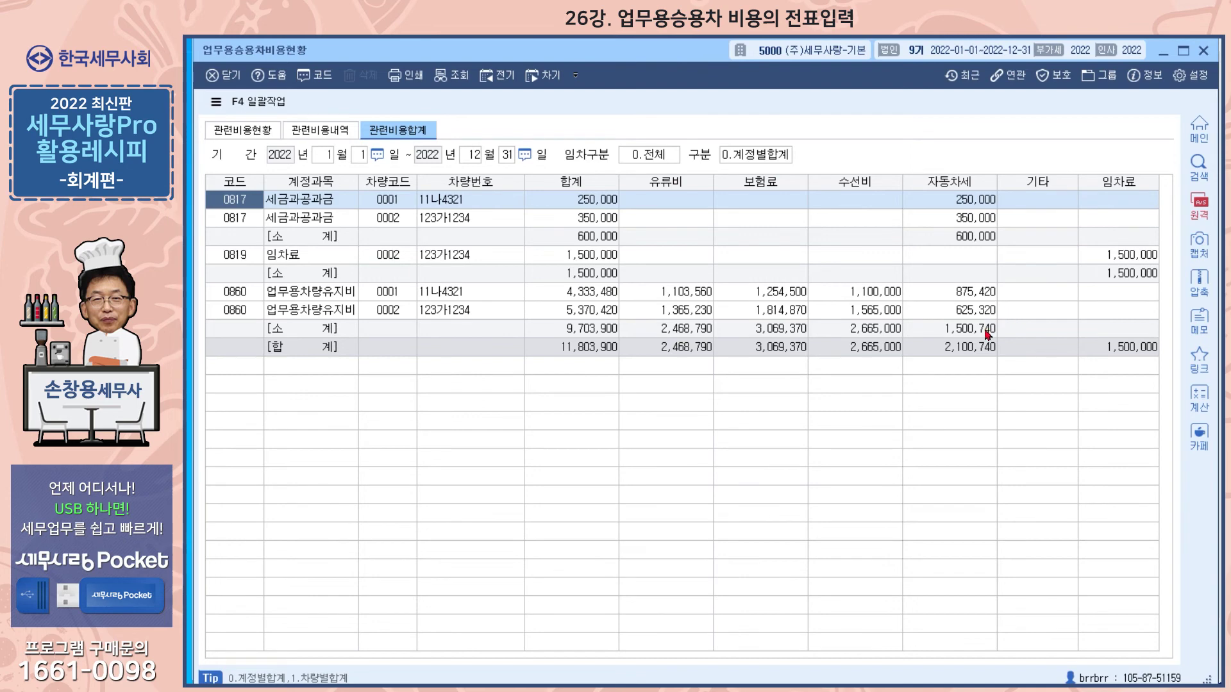
{"action": "left_click", "coordinate": [1204, 51]}
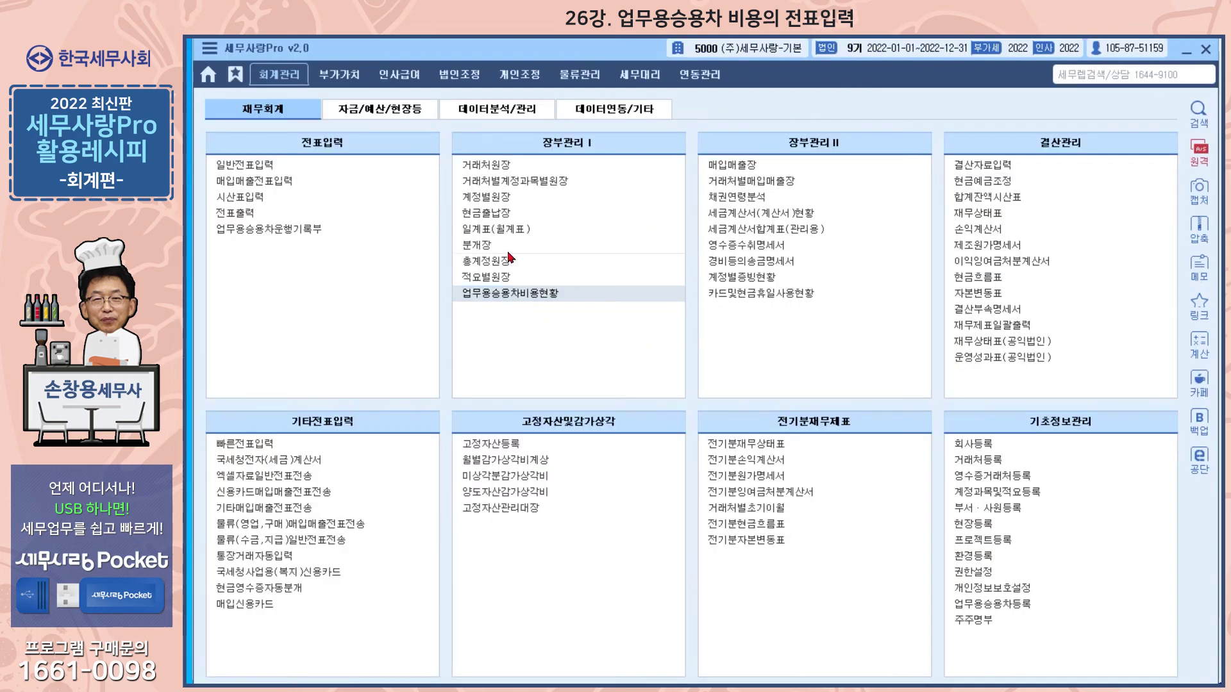
View the 업무용승용차관련비용명세서 form under 법인조정, close it and return to 회계관리
{"action": "left_click", "coordinate": [465, 80]}
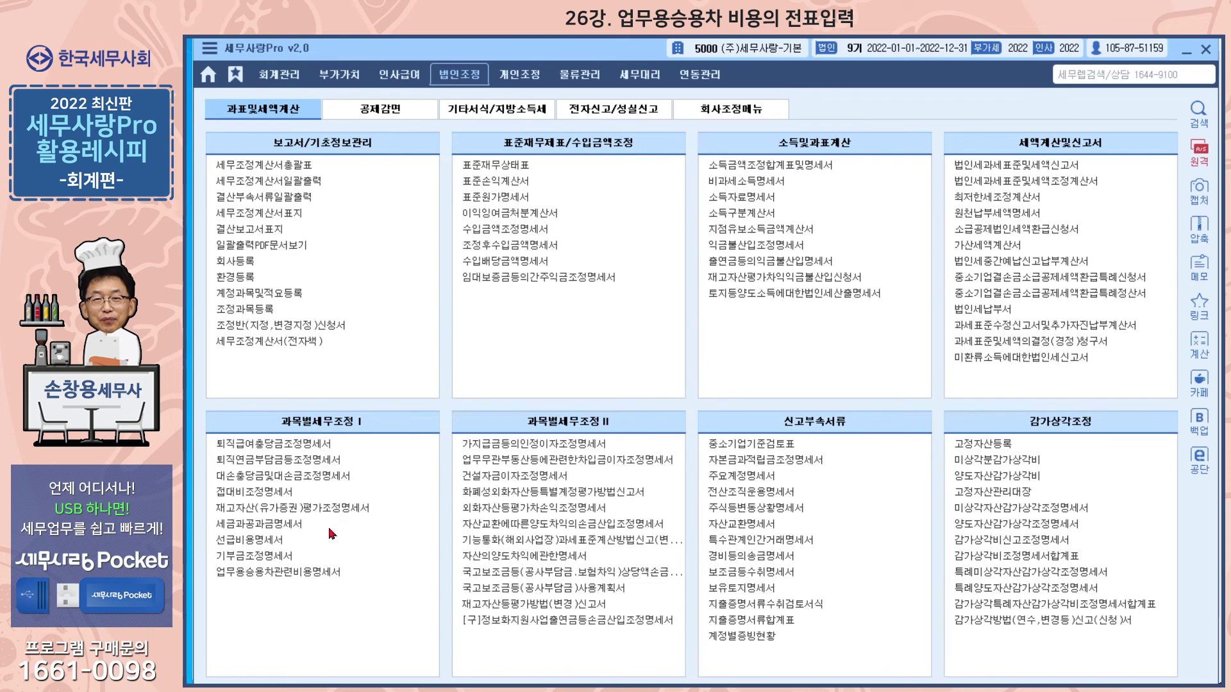
{"action": "left_click", "coordinate": [325, 572]}
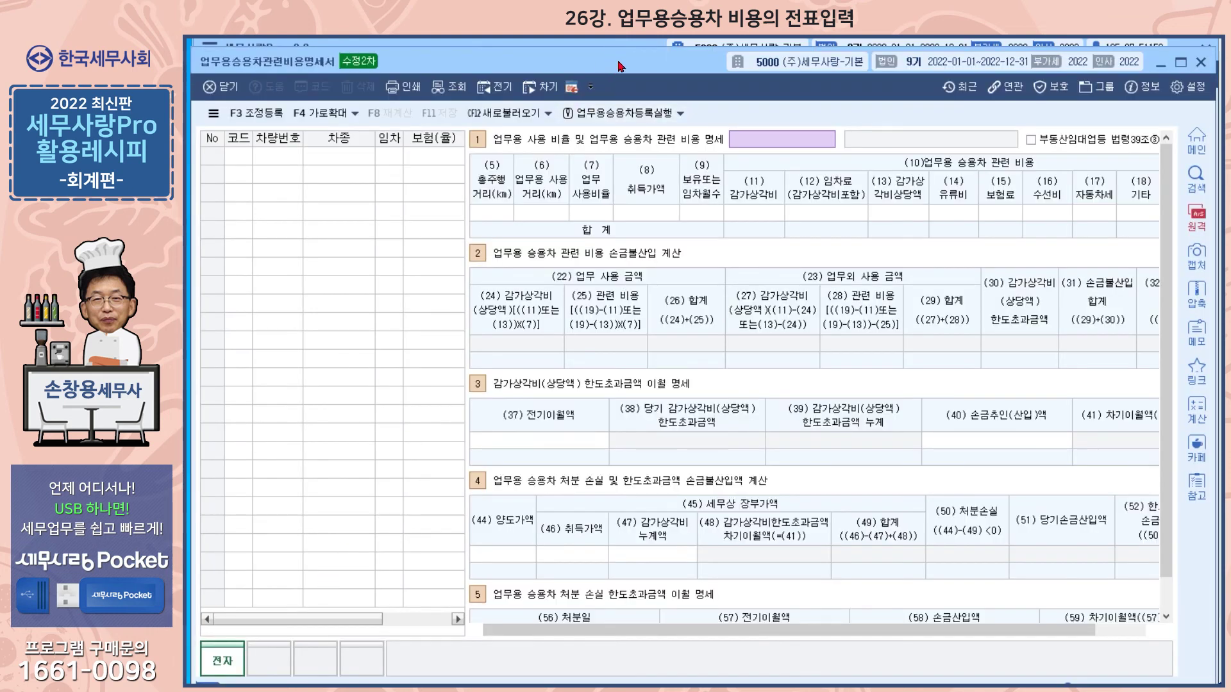
{"action": "left_click_drag", "start_coordinate": [618, 62], "coordinate": [617, 48]}
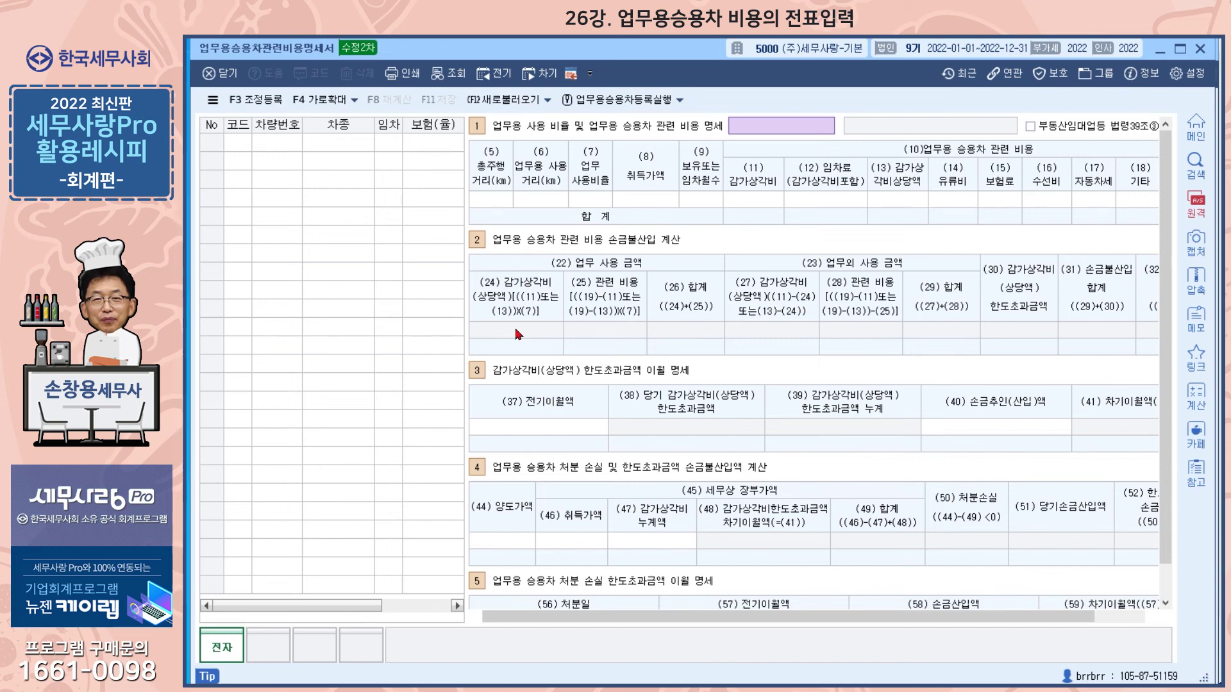
{"action": "left_click", "coordinate": [1201, 51]}
{"action": "left_click", "coordinate": [276, 79]}
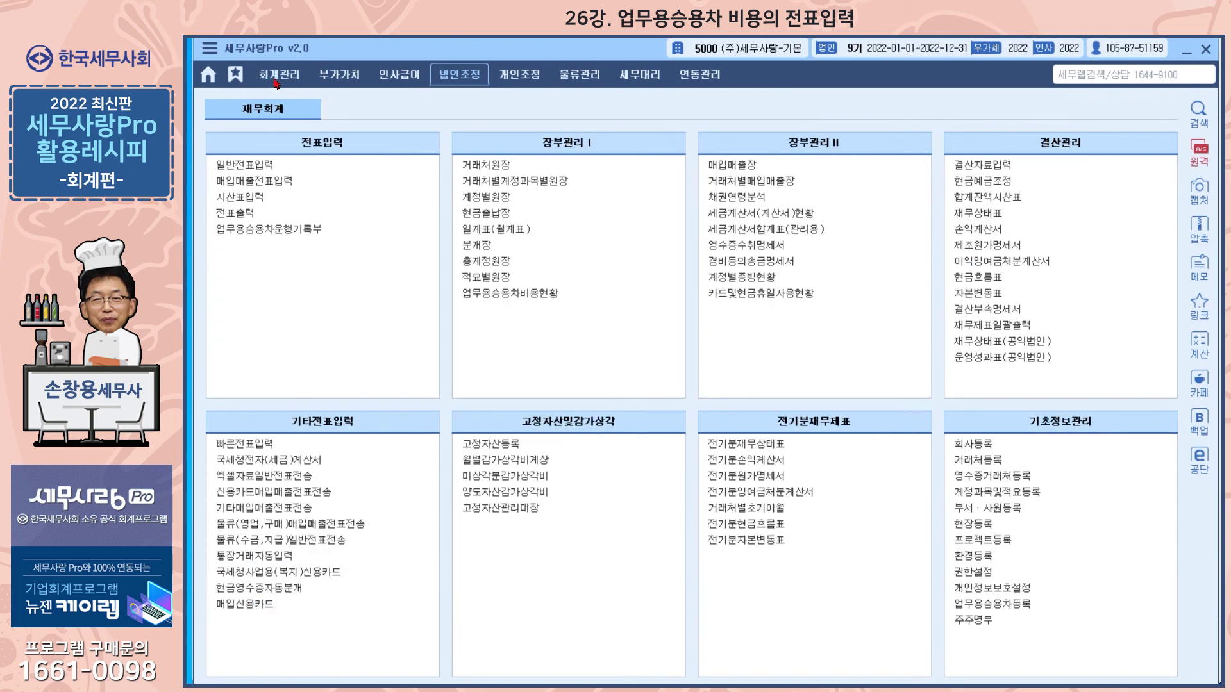